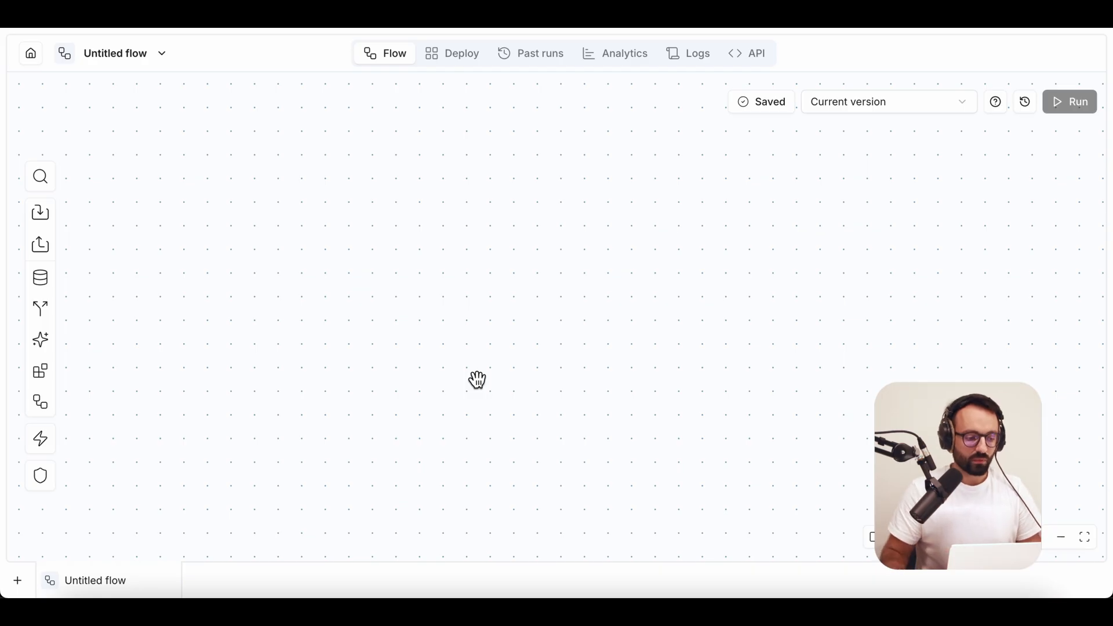
# - Rename the untitled flow as Customer Support
pyautogui.doubleClick(140, 58)
pyautogui.write('Customer ')
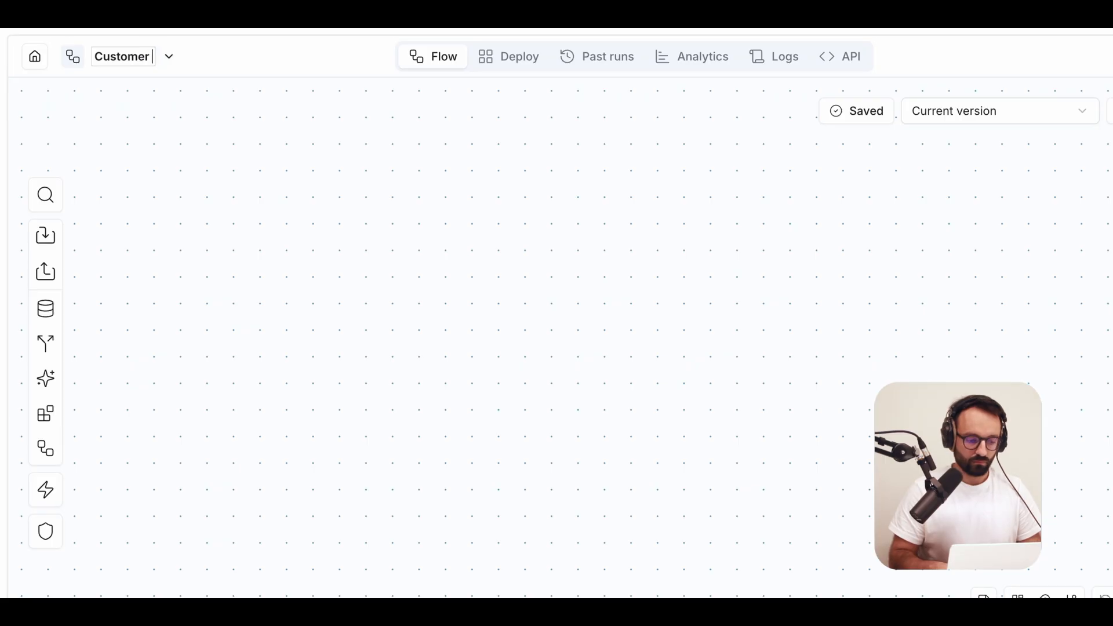
pyautogui.write('Support')
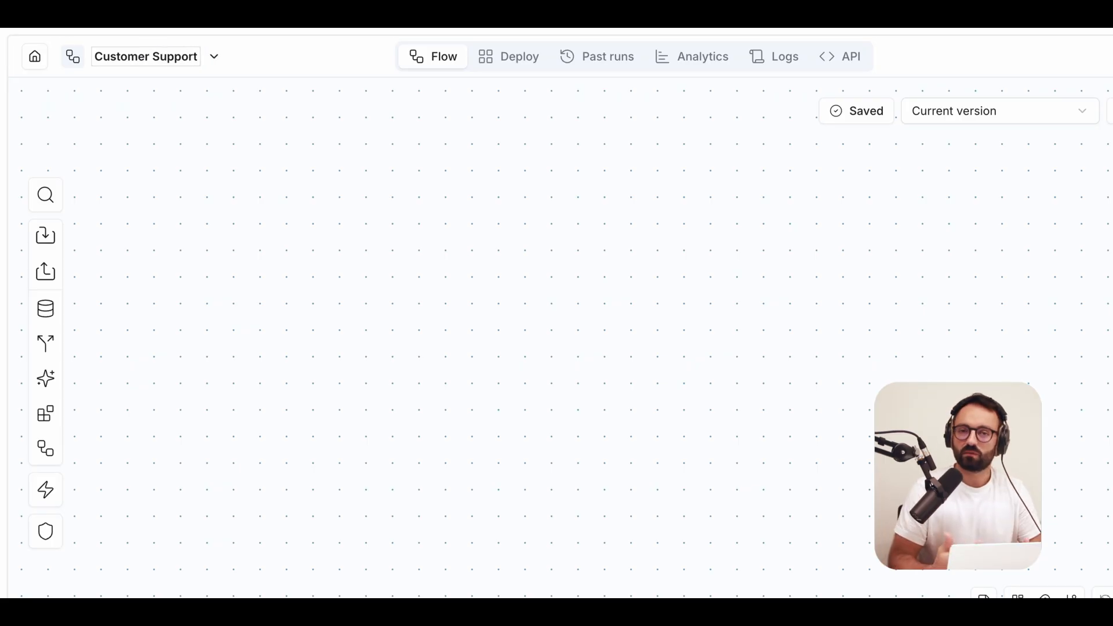
pyautogui.click(197, 139)
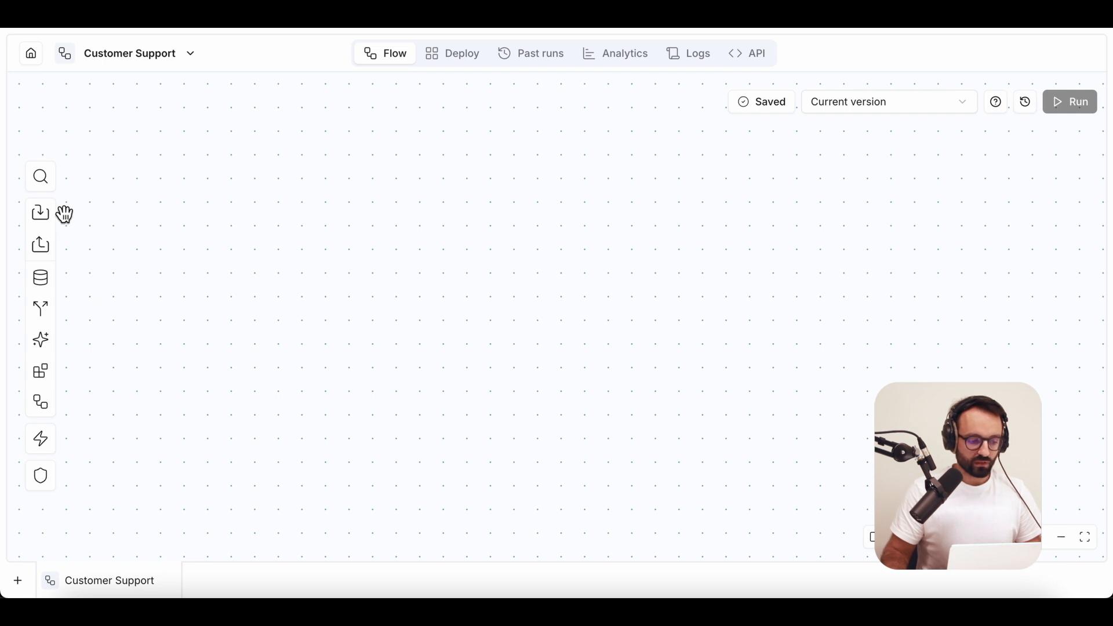
# - Add an input node and an output node to the canvas, spaced well apart in one row
pyautogui.click(40, 214)
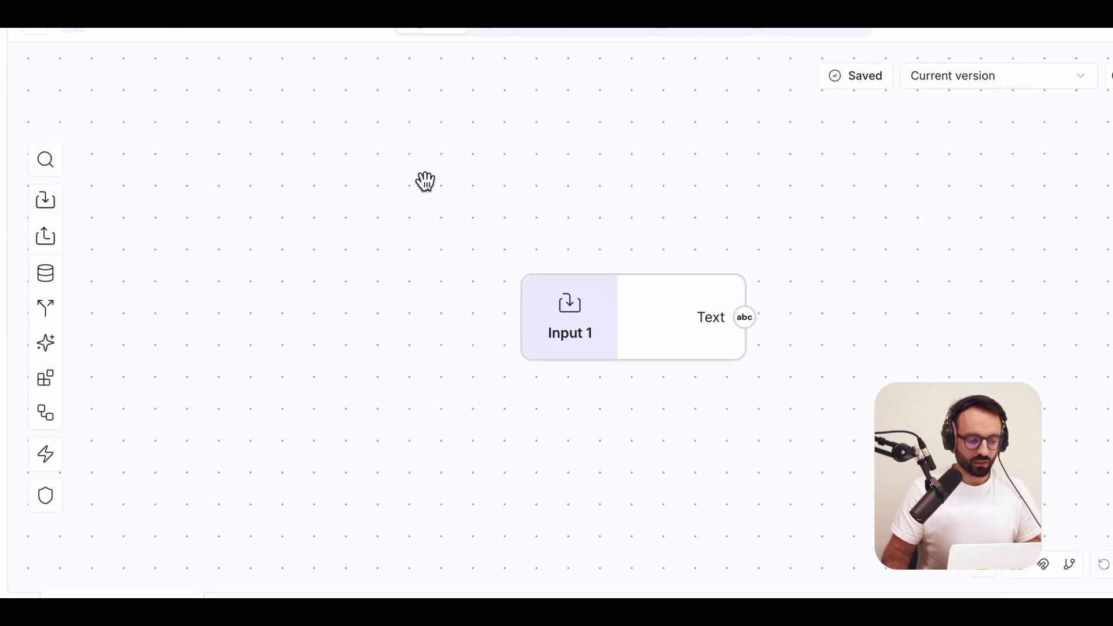
pyautogui.click(616, 293)
pyautogui.moveTo(589, 292); pyautogui.dragTo(286, 209)
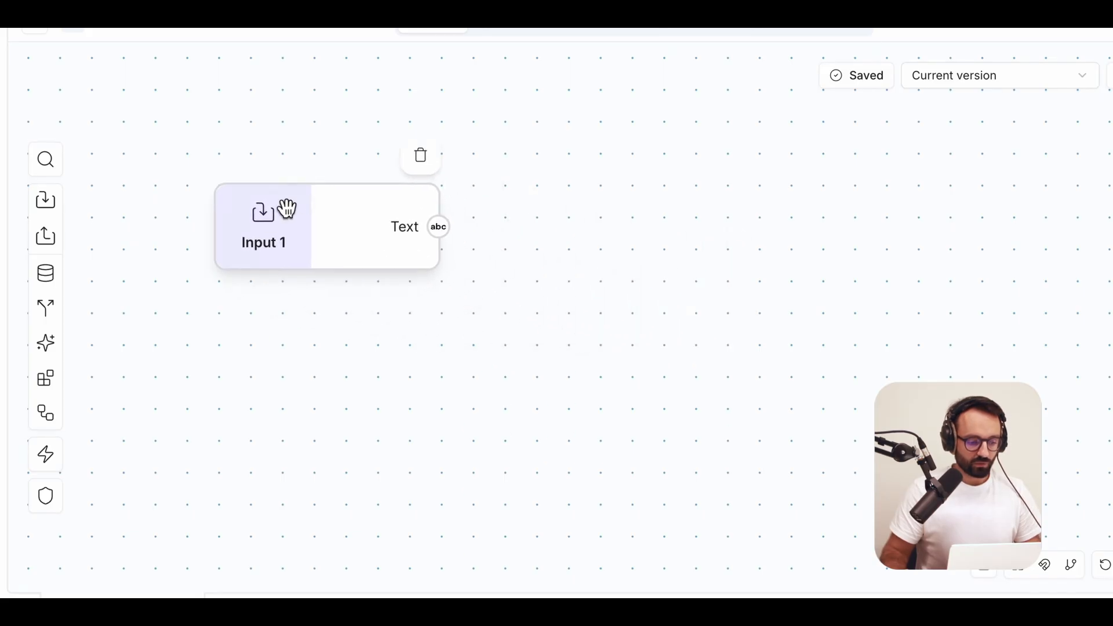
pyautogui.click(46, 237)
pyautogui.moveTo(738, 383); pyautogui.dragTo(857, 224)
# - Rename the input node as Customer Query
pyautogui.click(381, 241)
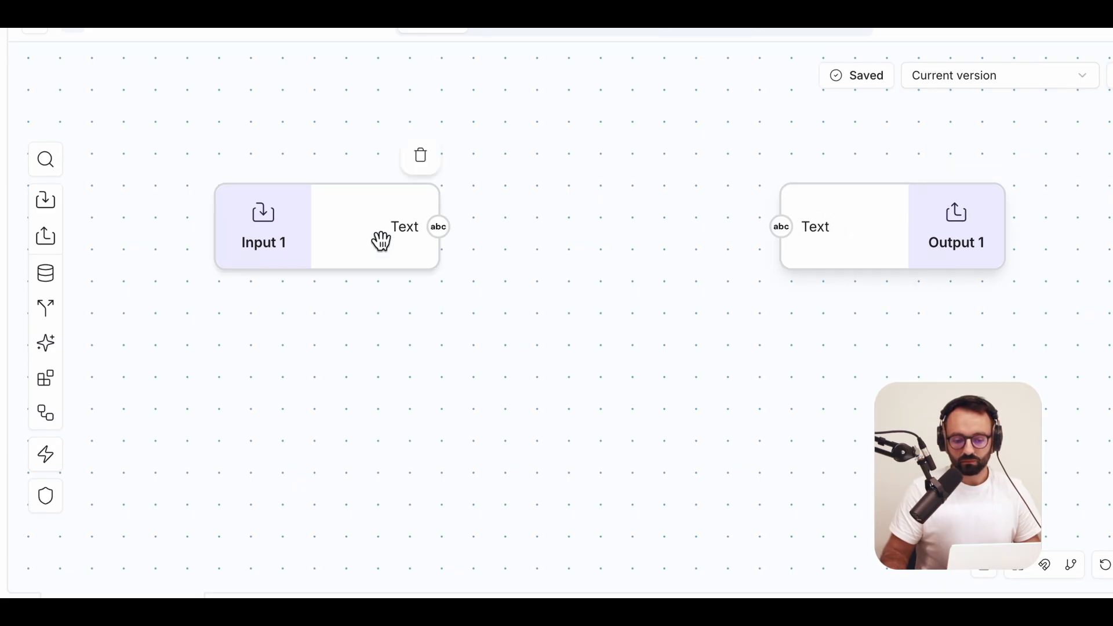
pyautogui.tripleClick(880, 201)
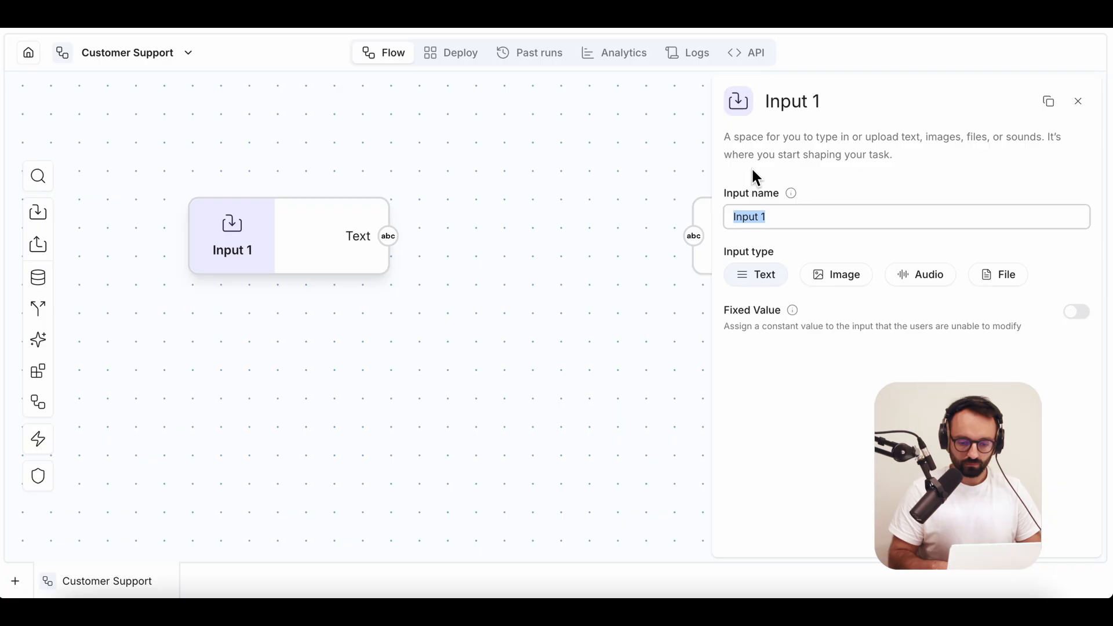
pyautogui.write('C')
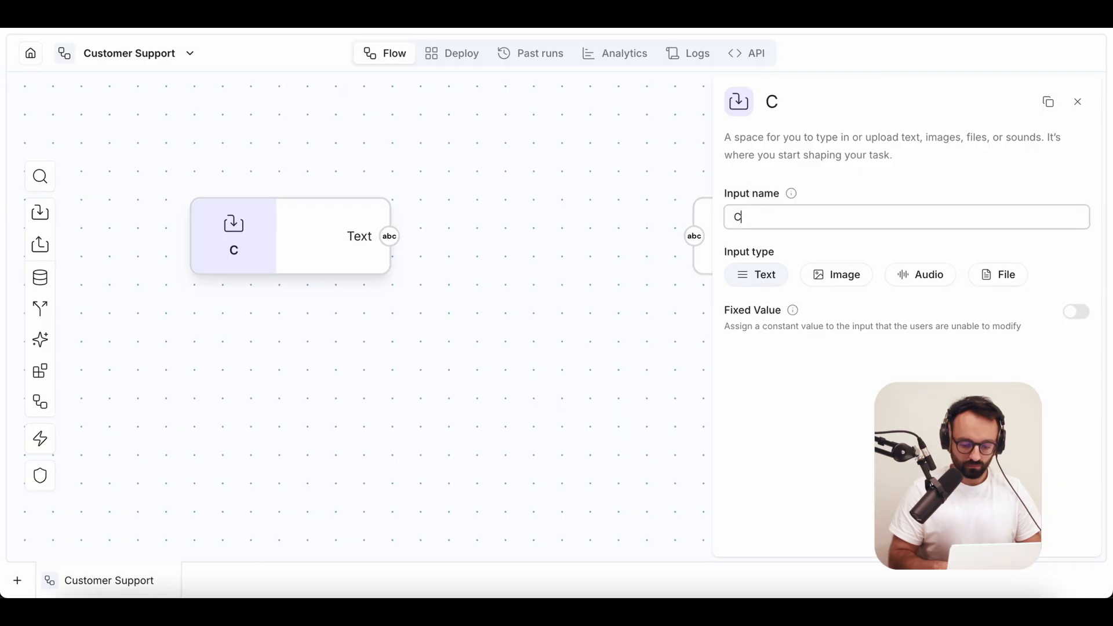
pyautogui.write('ustomer Query')
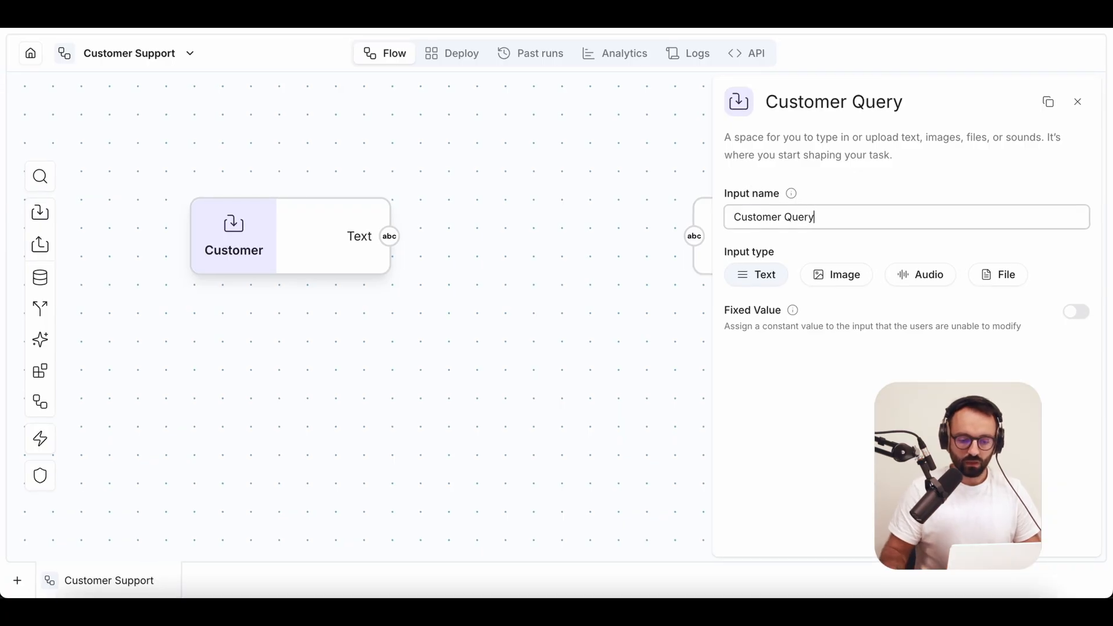
pyautogui.click(623, 170)
# - Rename the output node as Response
pyautogui.click(817, 228)
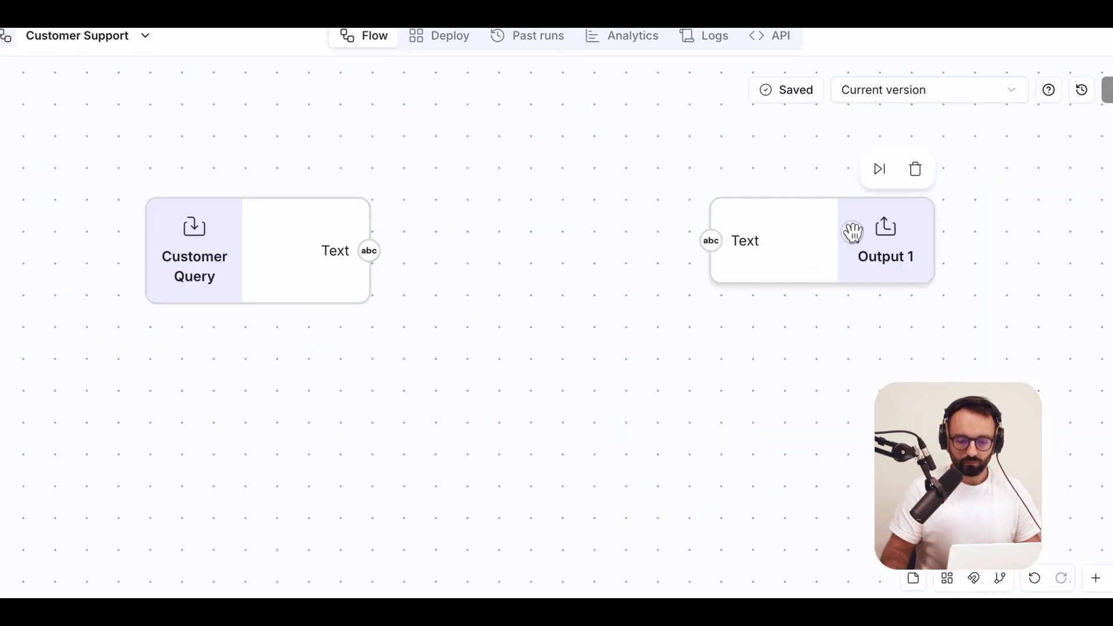
pyautogui.tripleClick(853, 226)
pyautogui.write('Respons')
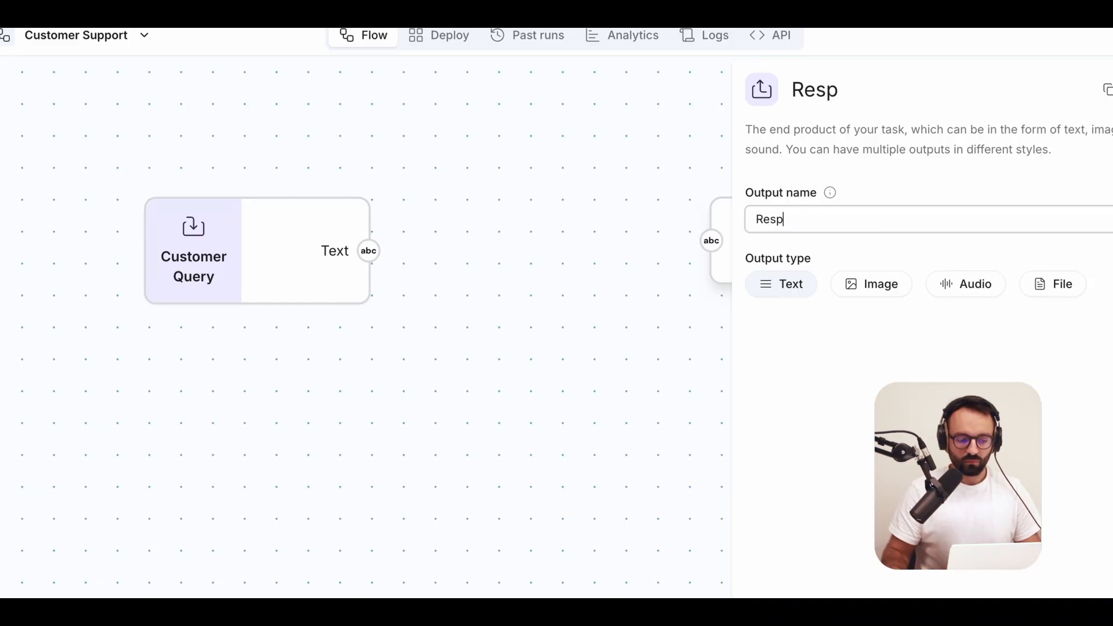
pyautogui.write('e')
pyautogui.click(561, 174)
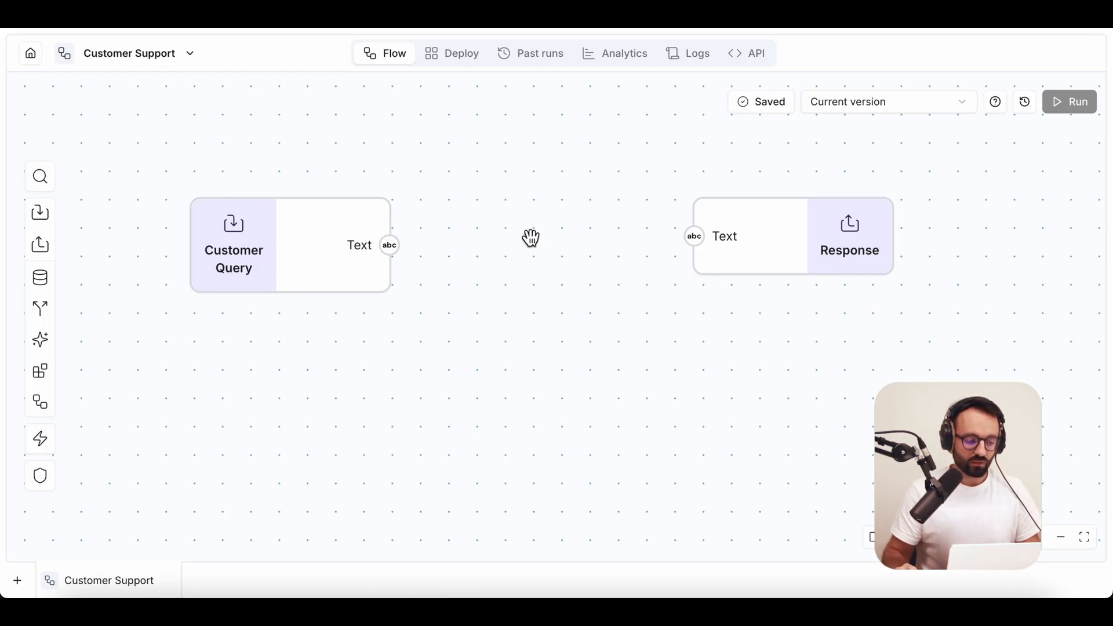
# - Add a Generate Text node and arrange it between the Customer Query and Response nodes
pyautogui.click(54, 351)
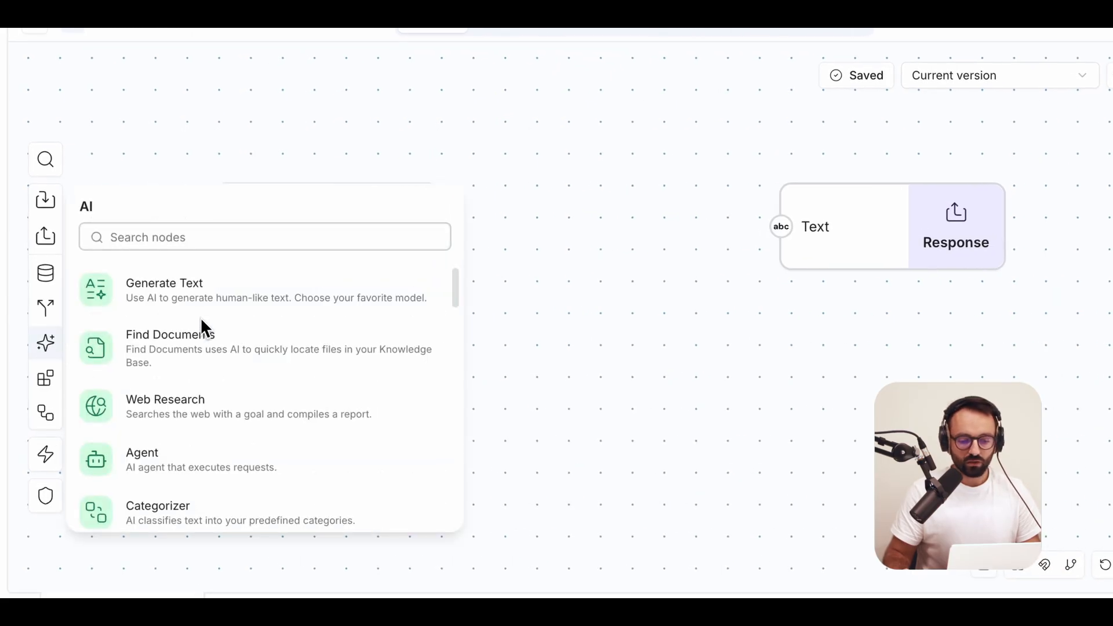
pyautogui.click(248, 296)
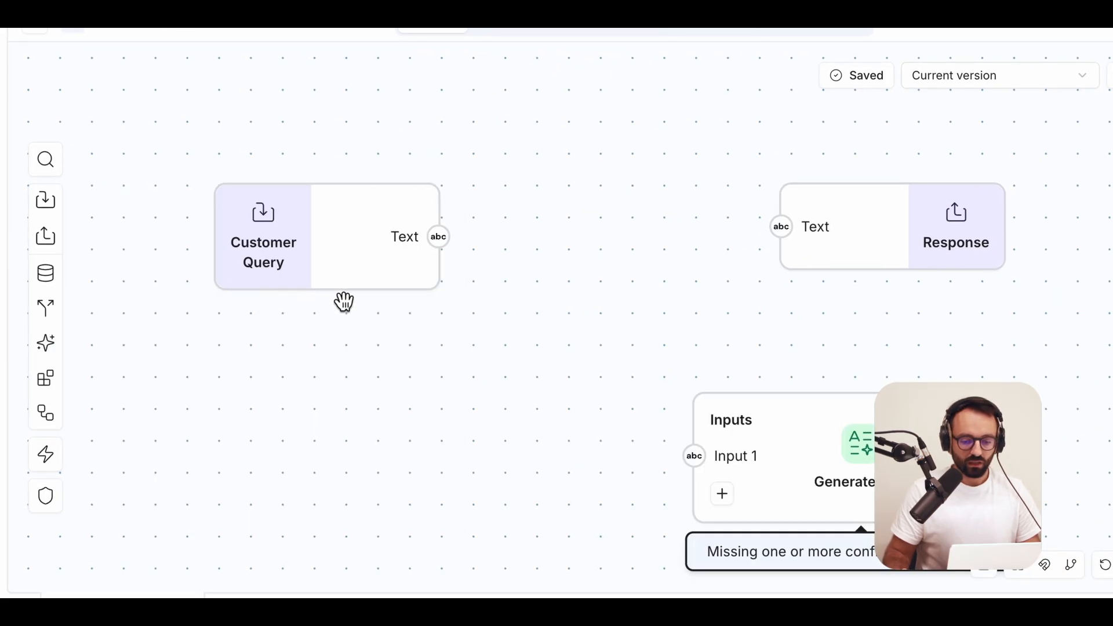
pyautogui.moveTo(359, 273); pyautogui.dragTo(263, 365)
pyautogui.moveTo(911, 233); pyautogui.dragTo(1047, 324)
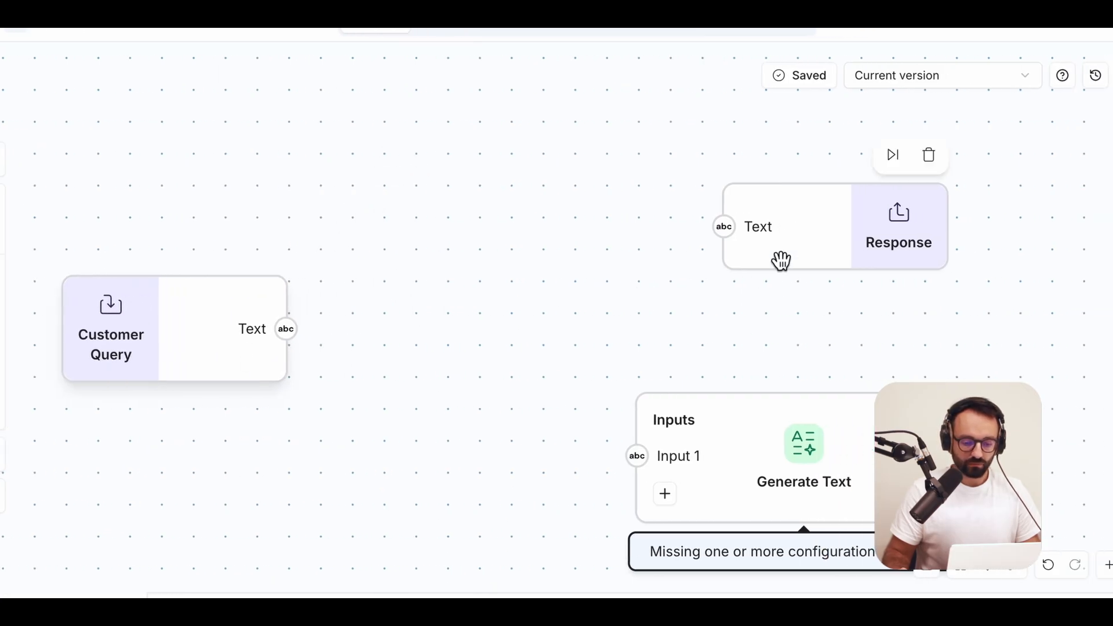
pyautogui.moveTo(717, 459); pyautogui.dragTo(509, 320)
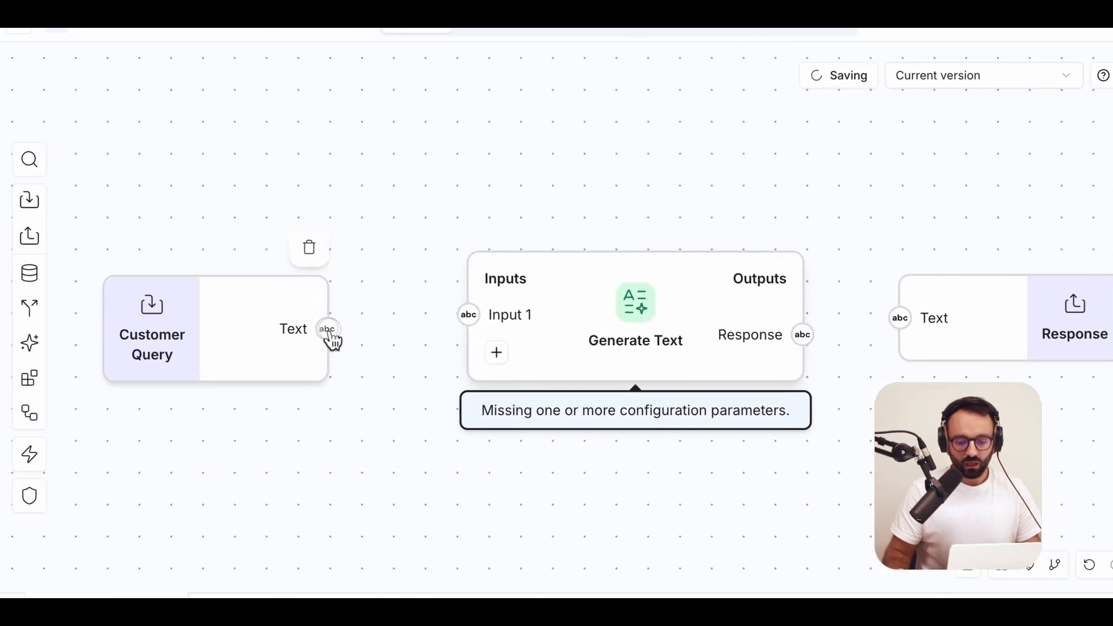
# - Connect Customer Query through Generate Text to Response, and rename the Generate Text input as query
pyautogui.moveTo(328, 329); pyautogui.dragTo(467, 316)
pyautogui.moveTo(806, 349); pyautogui.dragTo(898, 318)
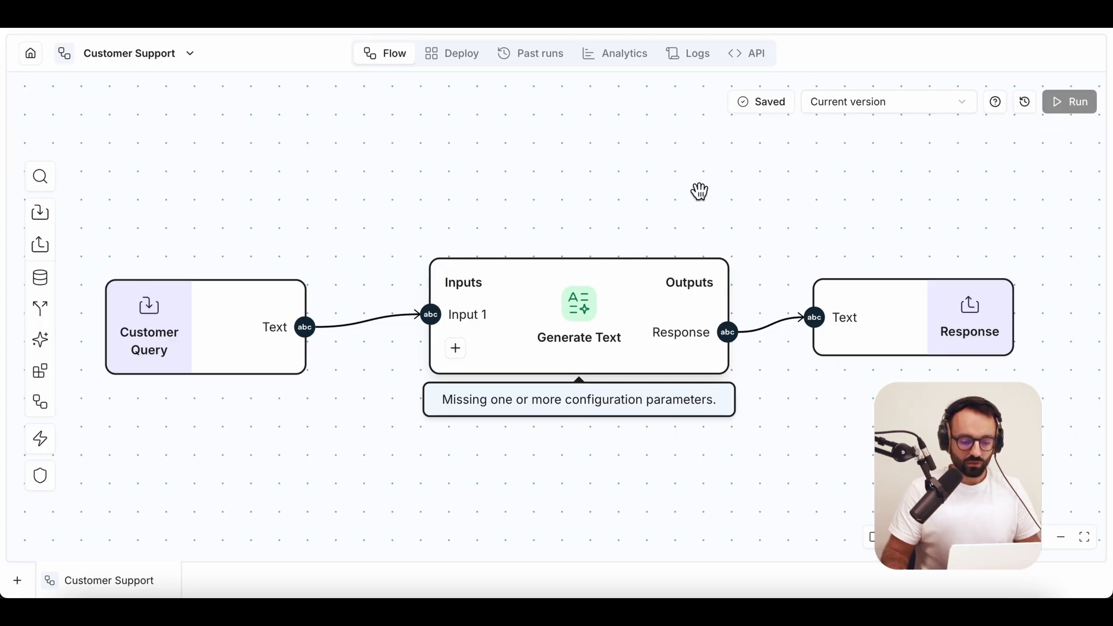
pyautogui.doubleClick(467, 314)
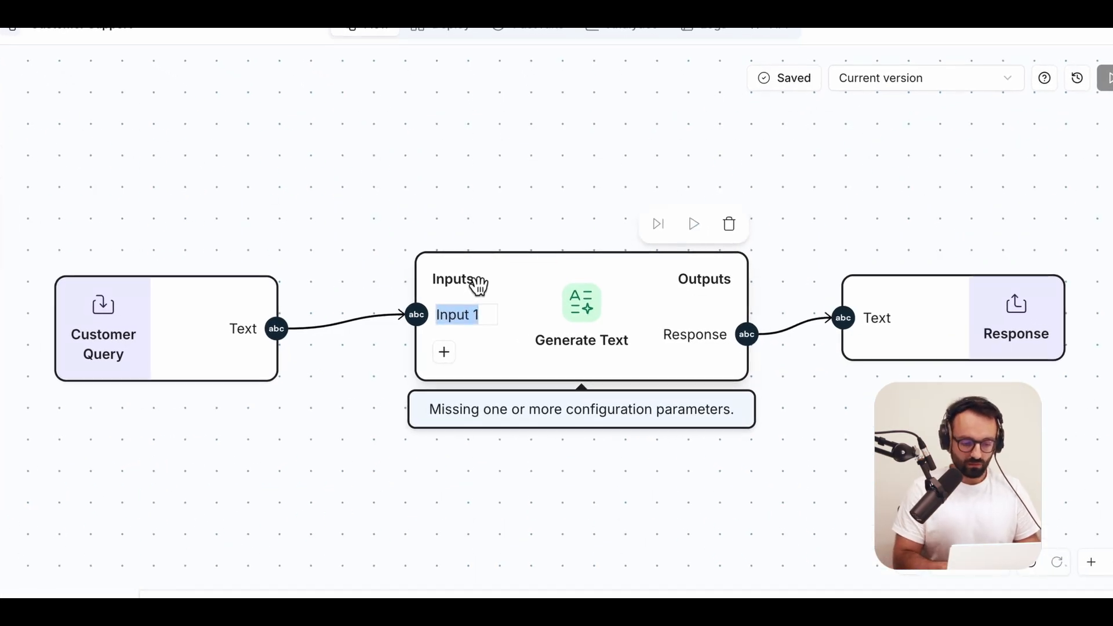
pyautogui.write('query')
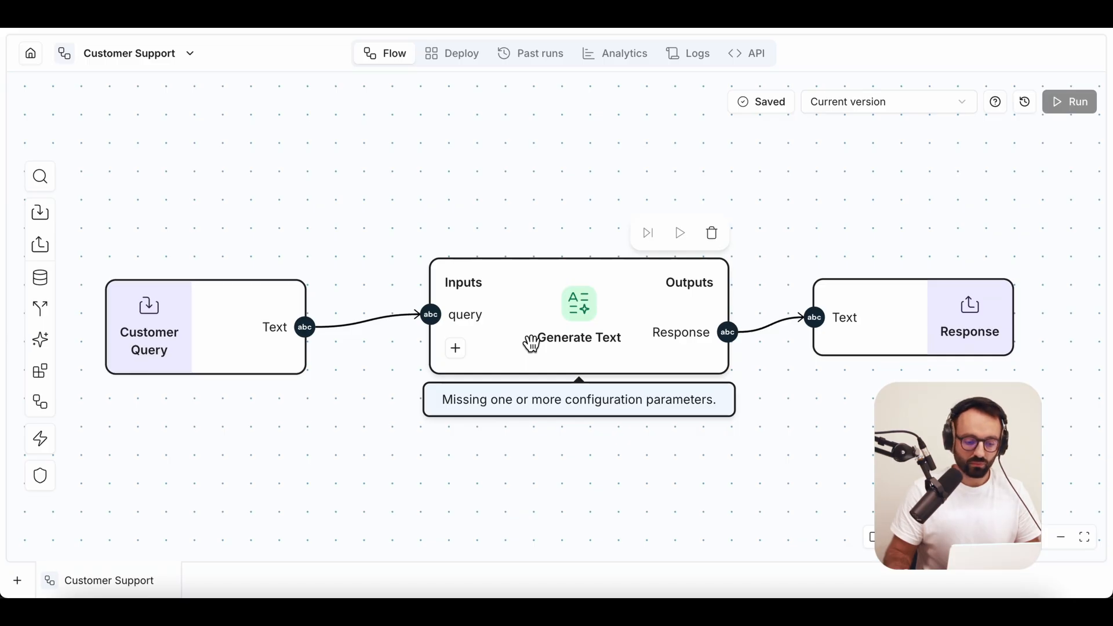
# - Add a second input to the Generate Text node and remove it again
pyautogui.click(456, 348)
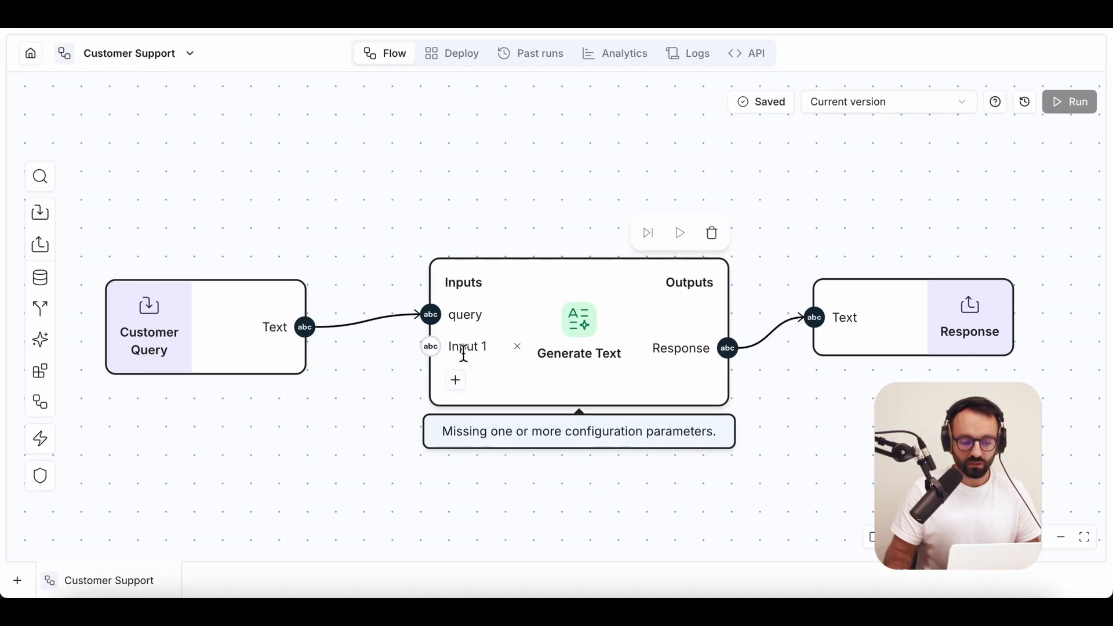
pyautogui.click(518, 346)
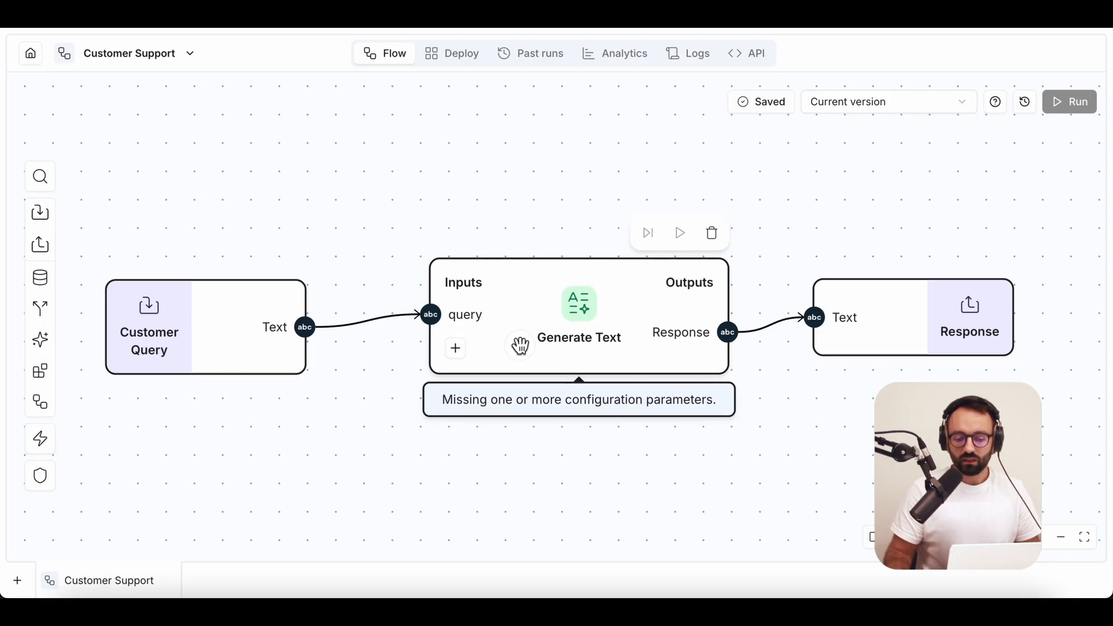
# - Set the Generate Text prompt to "Please respond to this customer query:" followed by the query input variable
pyautogui.click(553, 287)
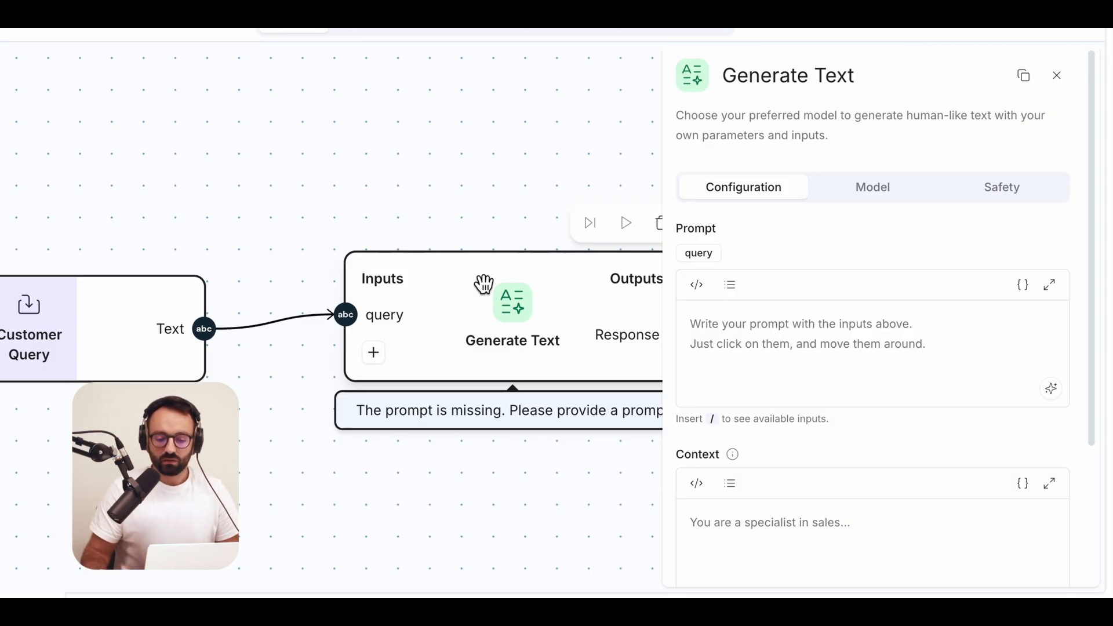
pyautogui.write('Please respond to this customer query:')
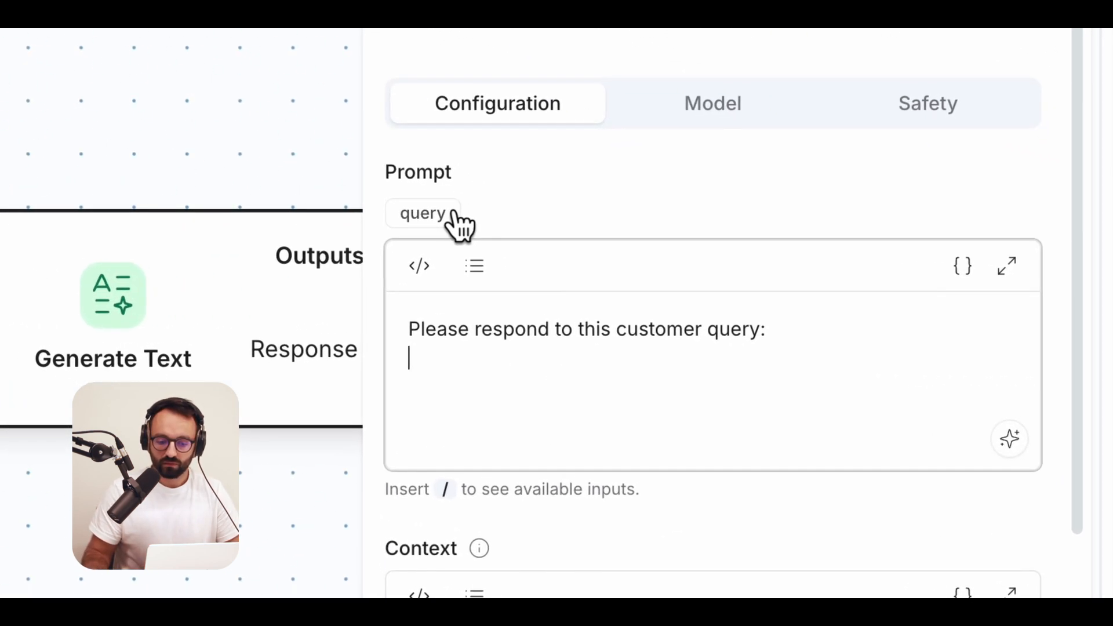
pyautogui.click(453, 216)
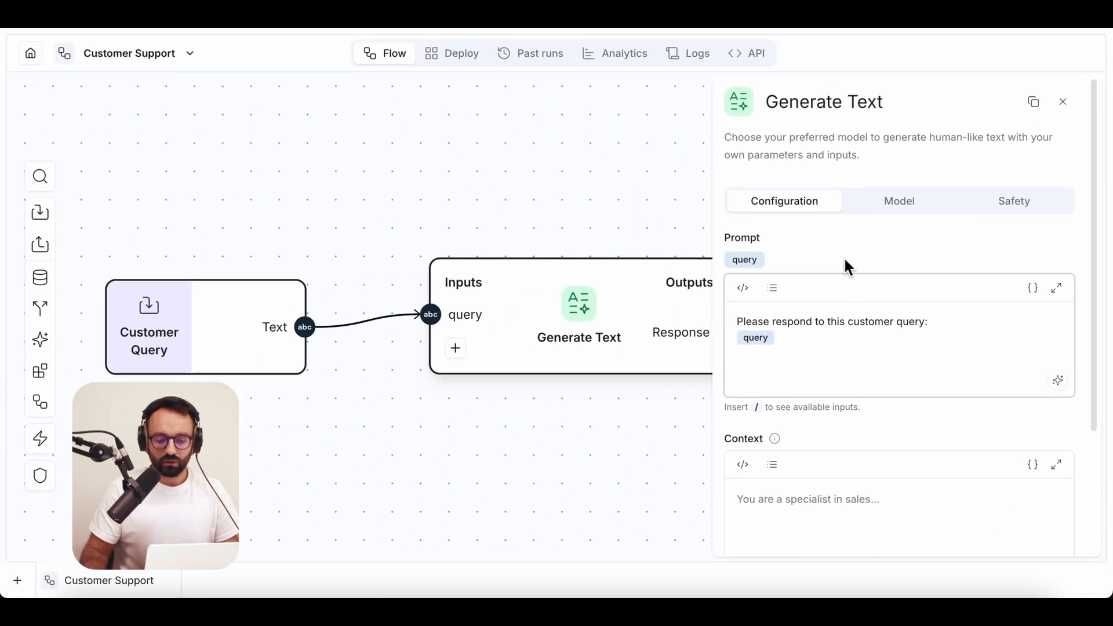
pyautogui.click(632, 200)
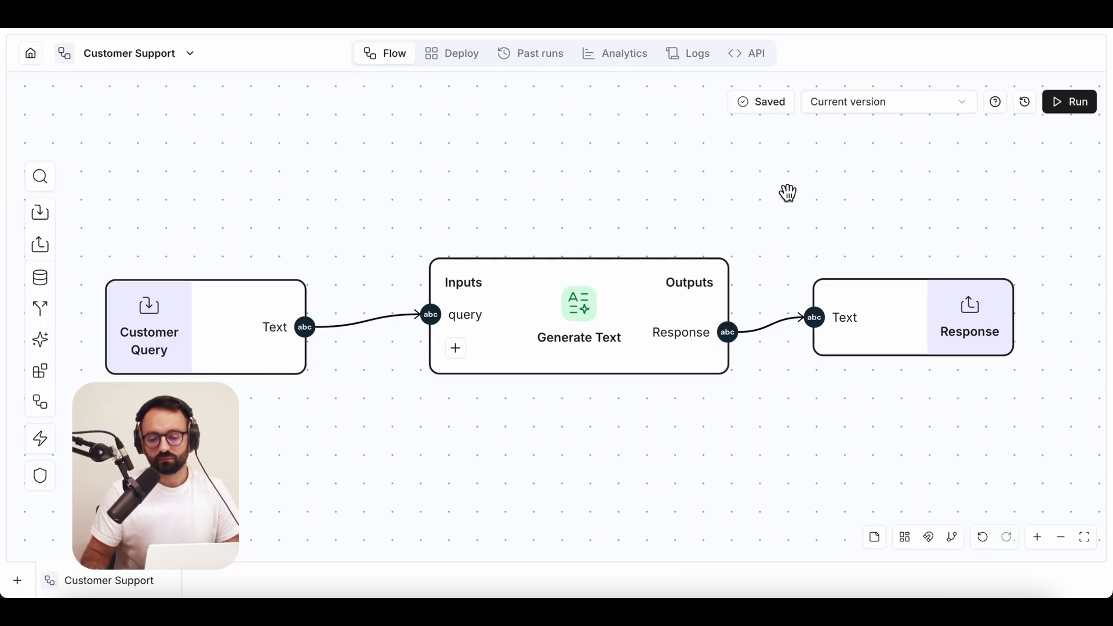
# - Run the flow with the customer query "Do you have any job openings?" and close the run after viewing its output
pyautogui.click(1070, 105)
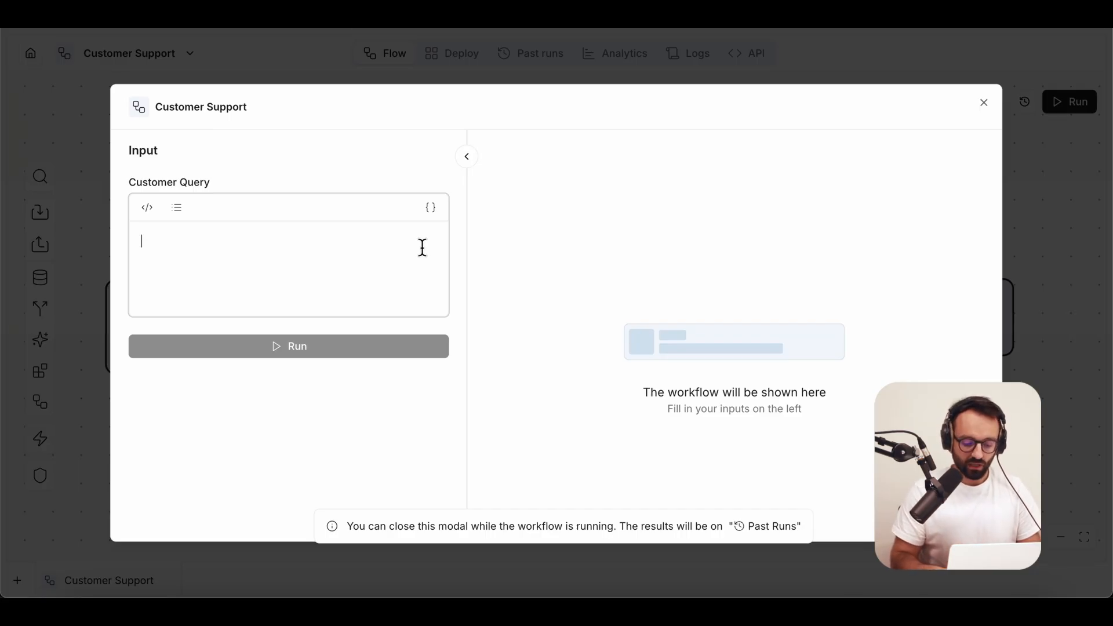
pyautogui.write('Do you have any job')
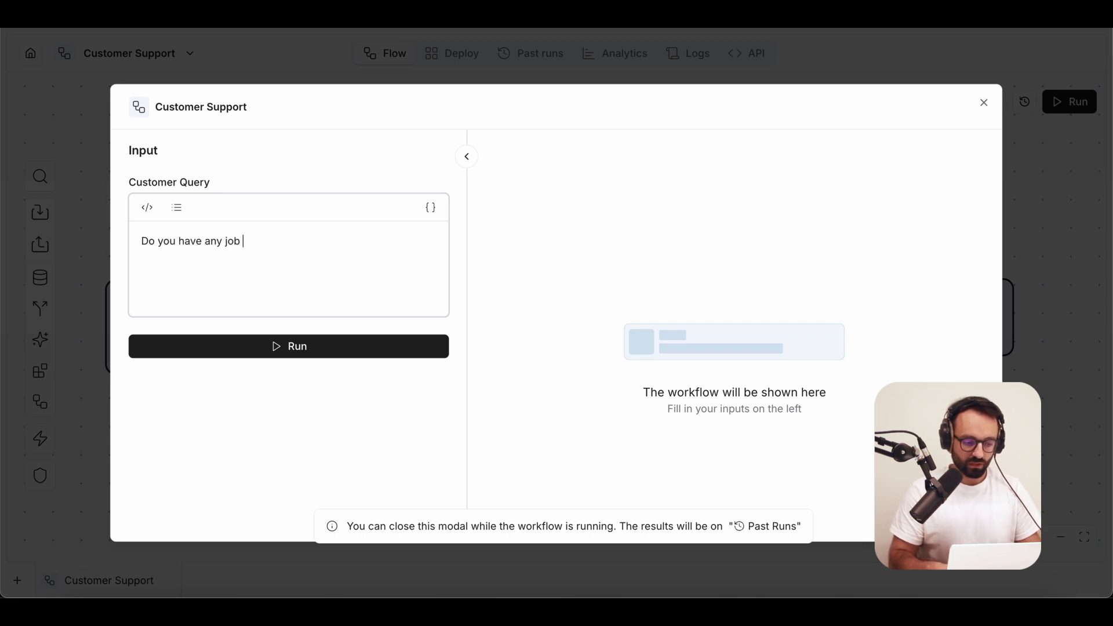
pyautogui.write('s')
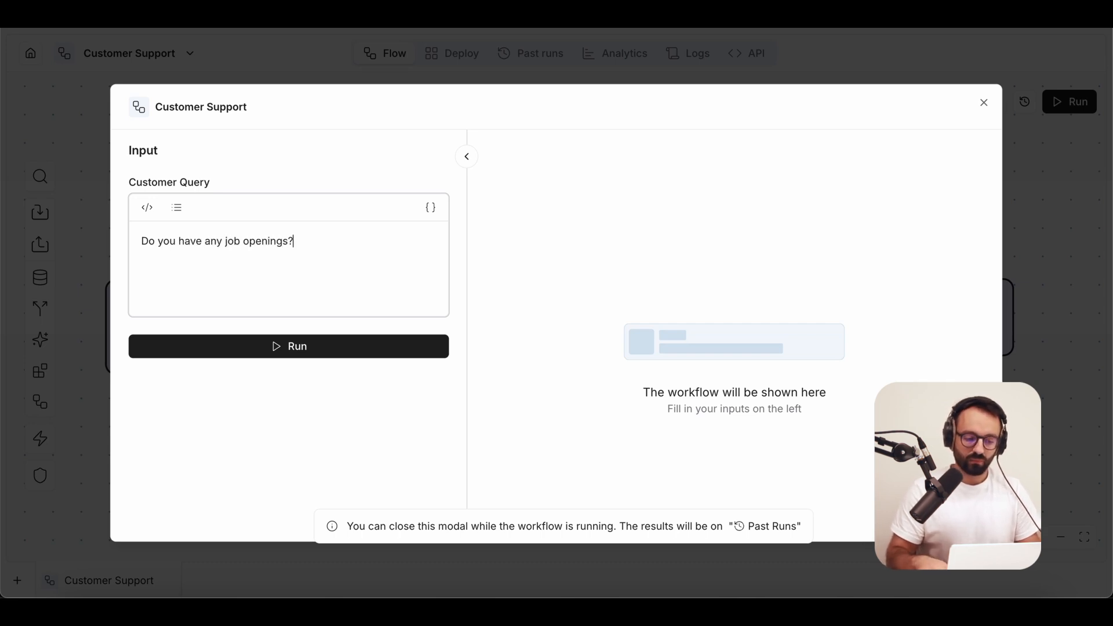
pyautogui.click(397, 345)
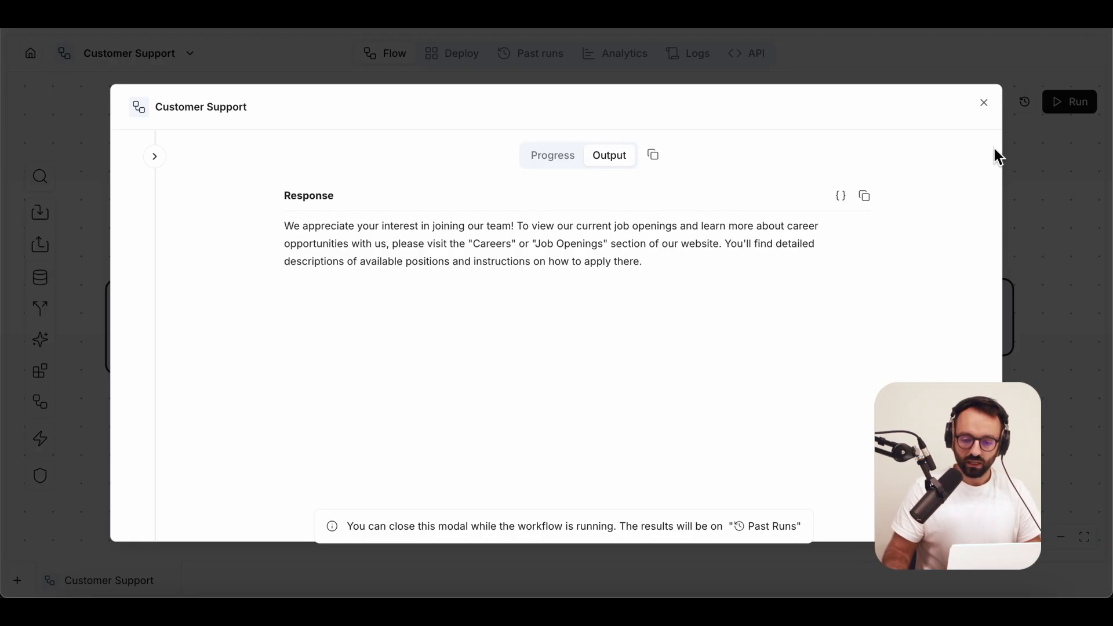
pyautogui.click(984, 103)
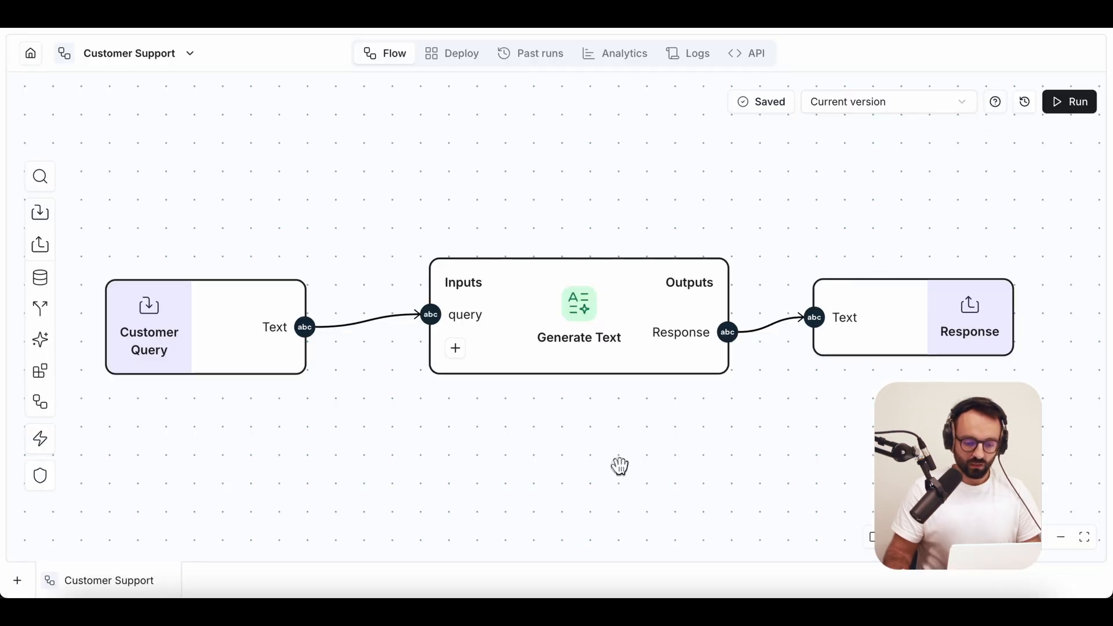
# - Add a Knowledge Base QA node and place it below the existing chain, between Customer Query and Generate Text
pyautogui.moveTo(621, 468); pyautogui.dragTo(712, 391)
pyautogui.scroll(-3, 712, 391)
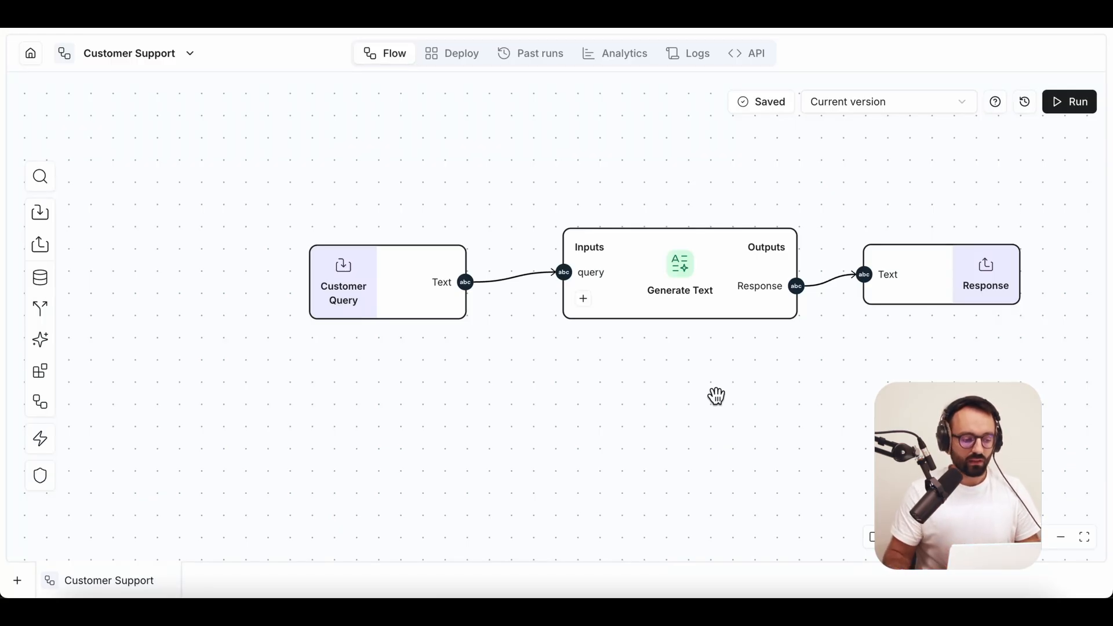
pyautogui.click(40, 340)
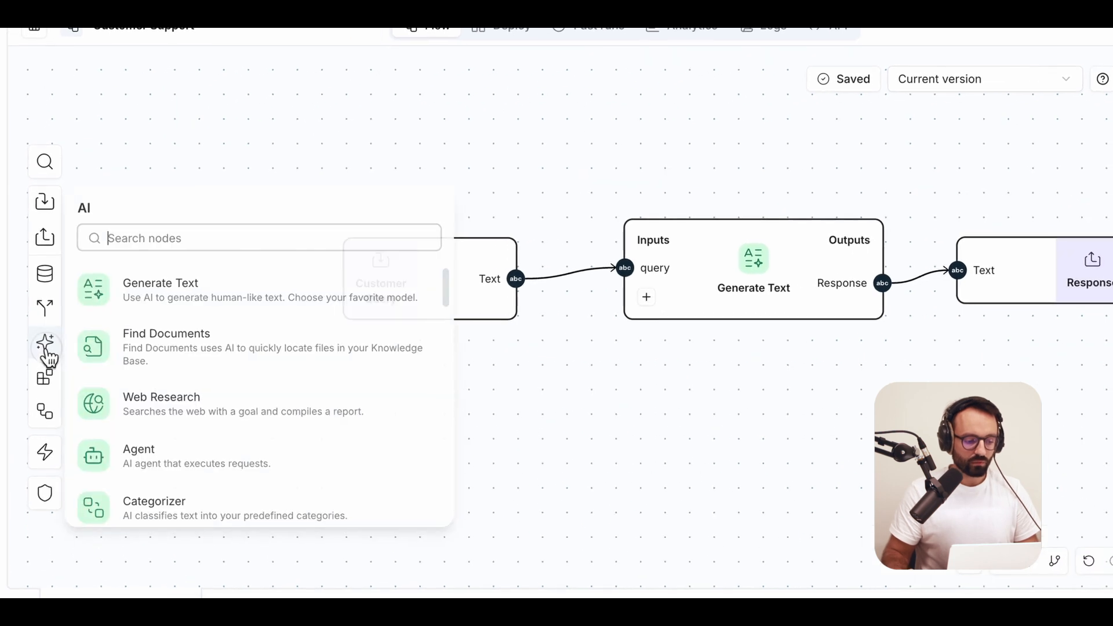
pyautogui.write('qa')
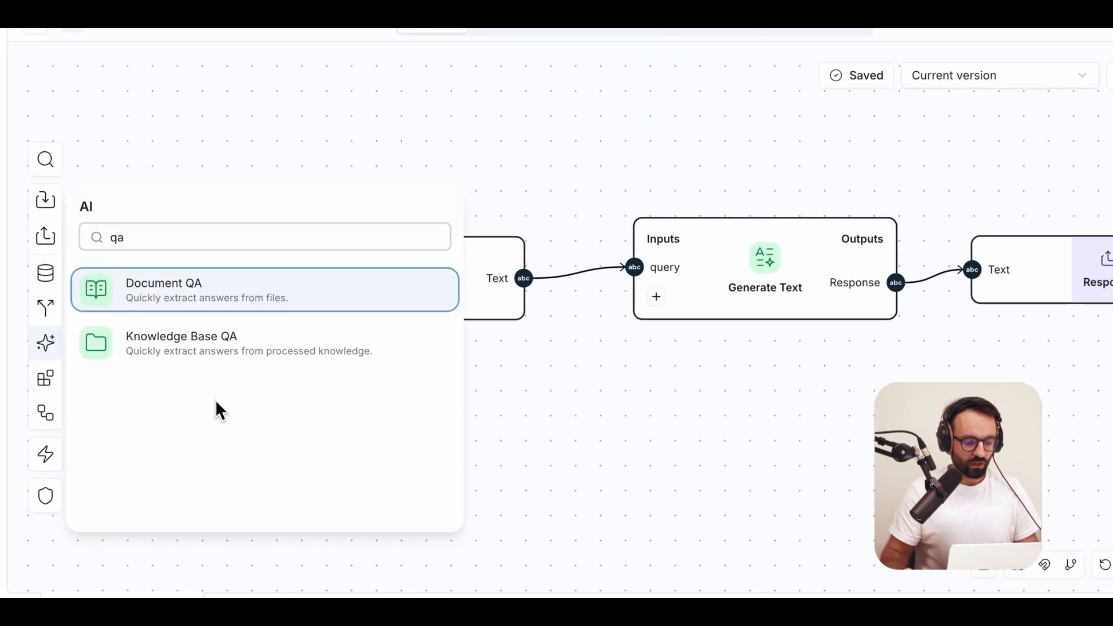
pyautogui.click(227, 348)
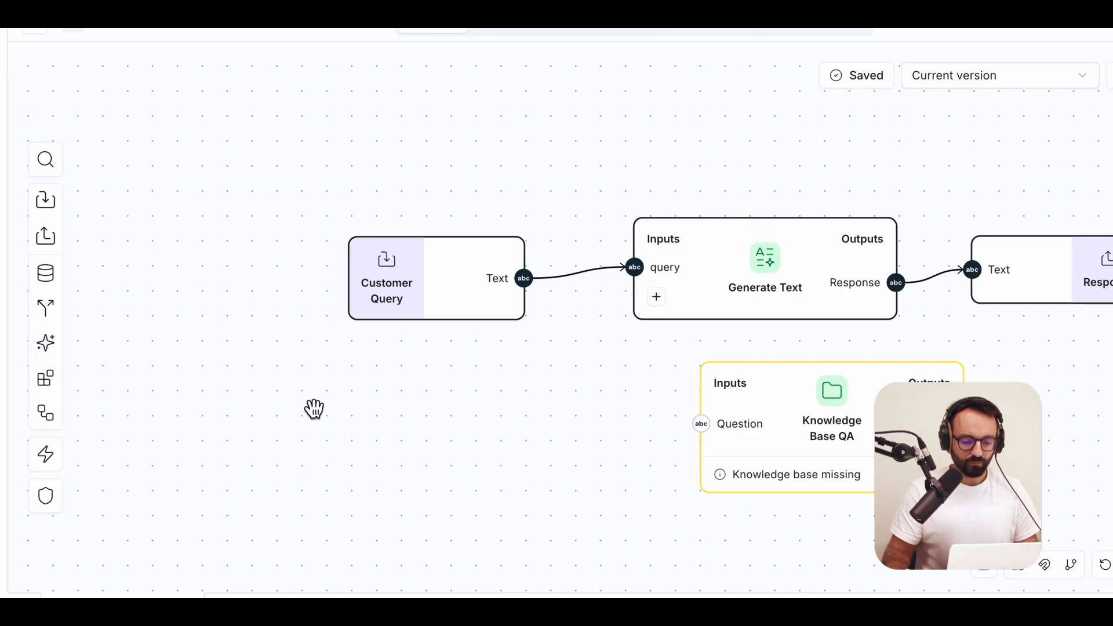
pyautogui.moveTo(833, 435); pyautogui.dragTo(640, 482)
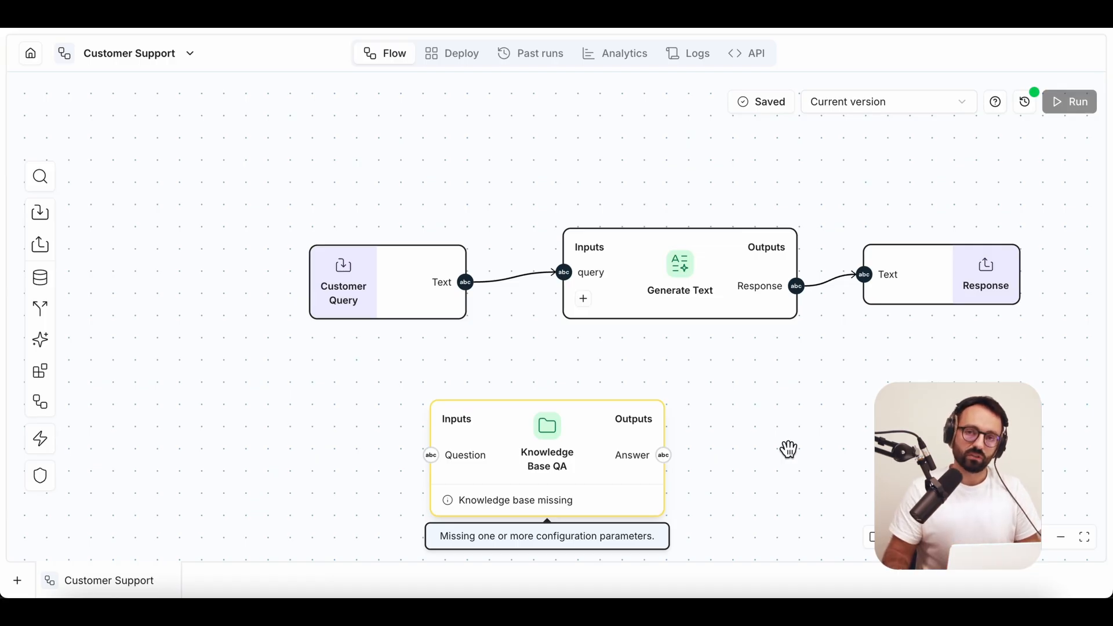
# - Move the Customer Query node further left and connect its Text output to the Knowledge Base QA node's Question input
pyautogui.moveTo(424, 316); pyautogui.dragTo(282, 306)
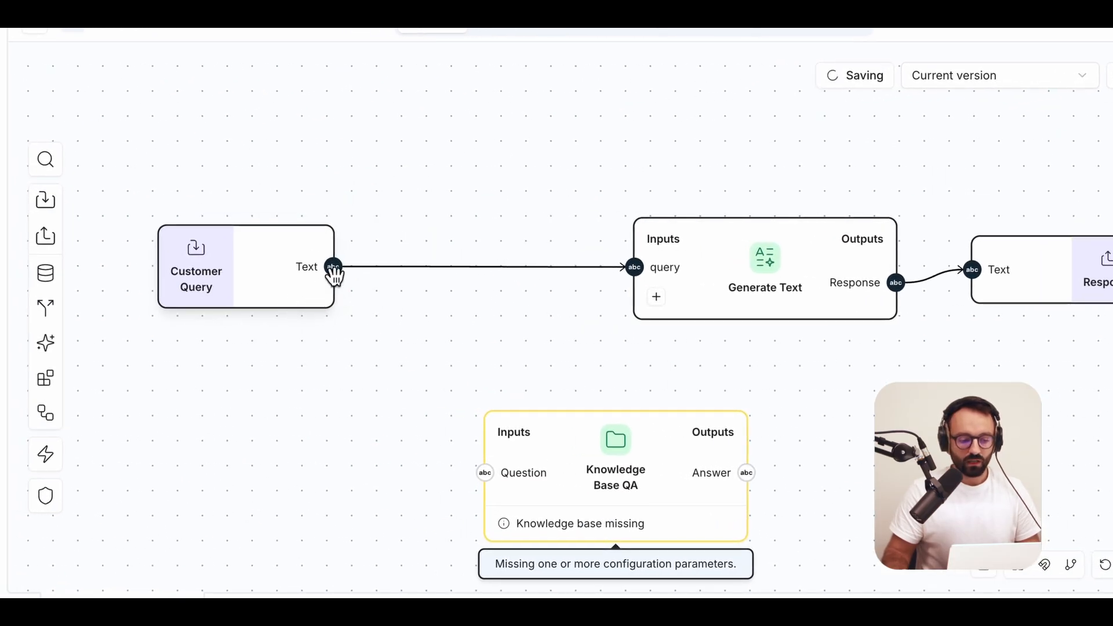
pyautogui.moveTo(333, 268); pyautogui.dragTo(436, 453)
pyautogui.moveTo(462, 472); pyautogui.dragTo(485, 473)
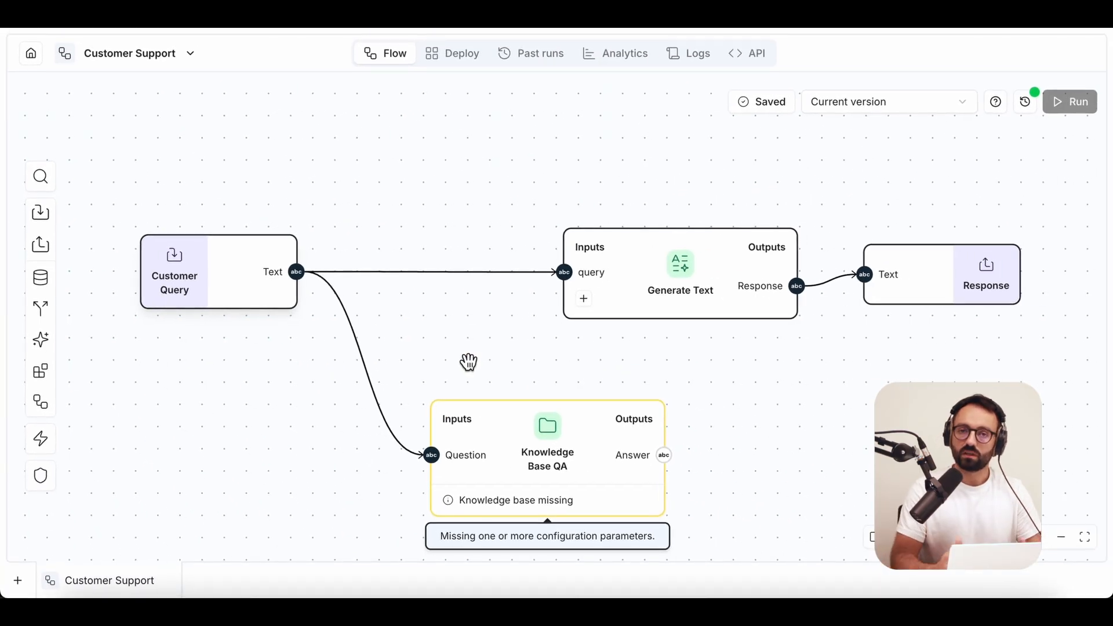
# - Spread out the layout by moving the Response and Generate Text nodes to the right and the Knowledge Base QA node to the left
pyautogui.moveTo(939, 301)
pyautogui.scroll(-1, 938, 300)
pyautogui.moveTo(936, 301); pyautogui.dragTo(994, 291)
pyautogui.moveTo(720, 289); pyautogui.dragTo(788, 289)
pyautogui.moveTo(600, 445); pyautogui.dragTo(516, 434)
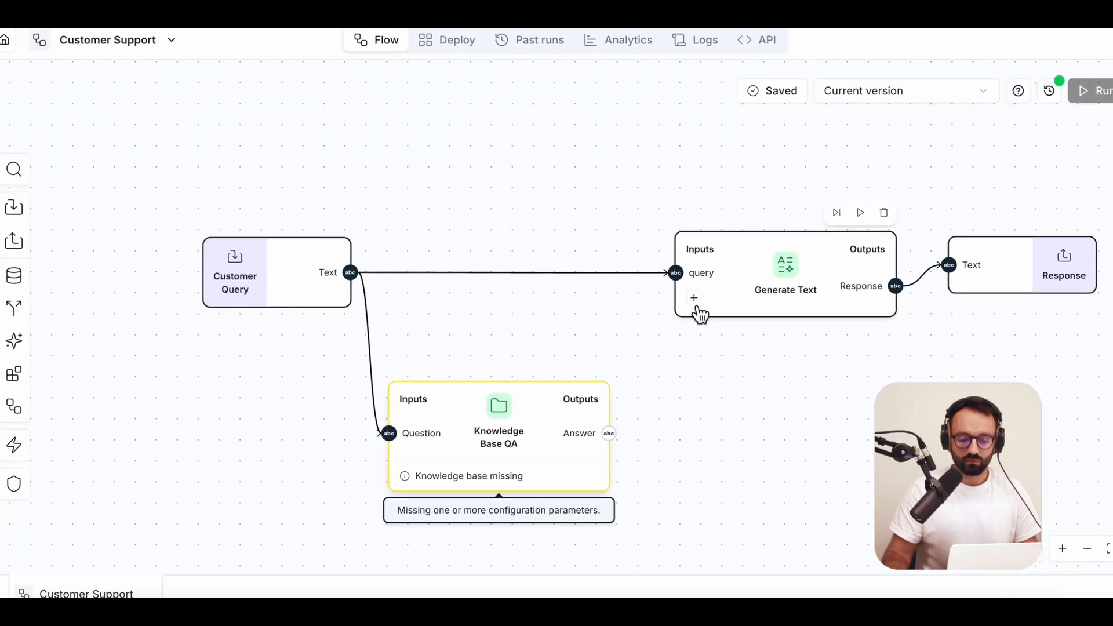
# - Add an input named "kb" to the Generate Text node and connect the Knowledge Base QA node's Answer output to it
pyautogui.click(696, 300)
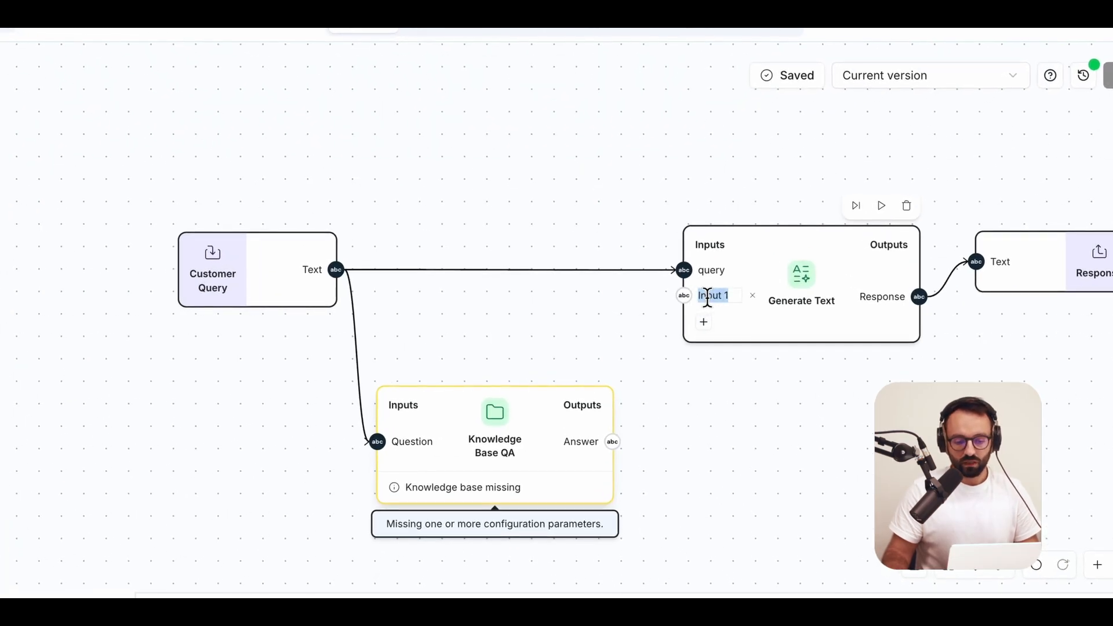
pyautogui.write('kb')
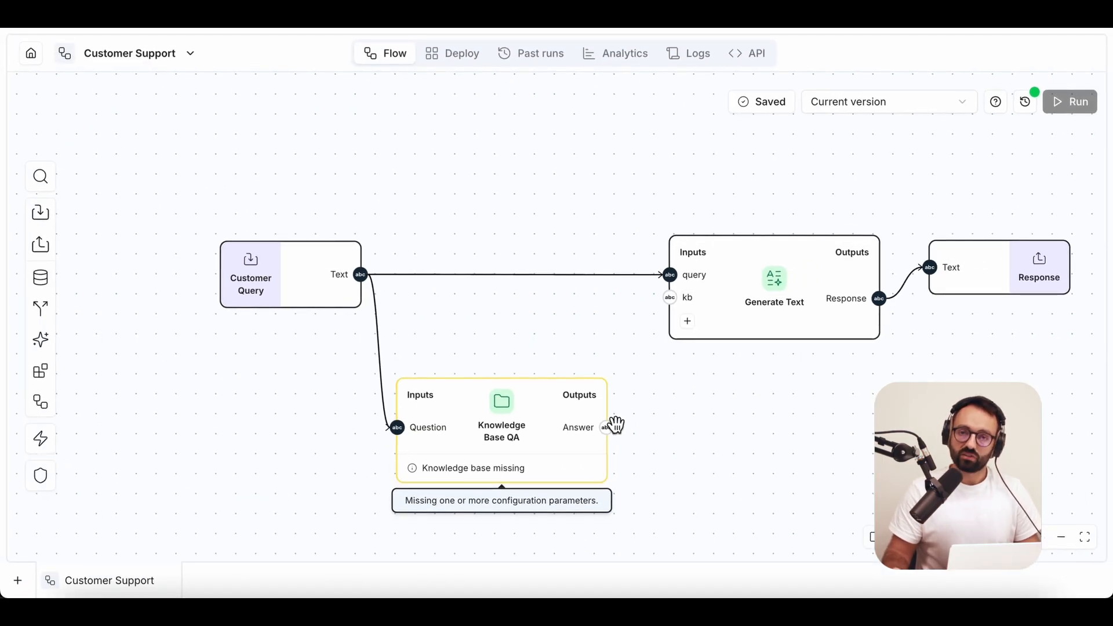
pyautogui.moveTo(609, 429); pyautogui.dragTo(667, 302)
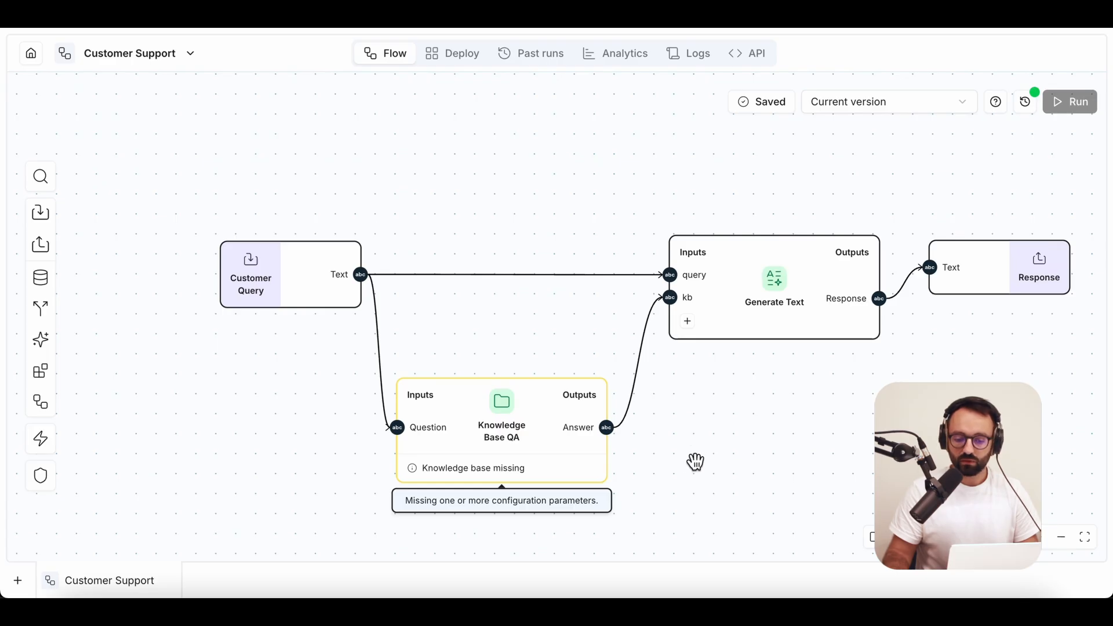
# - Go to the workspace's knowledge bases from the Knowledge Base QA node's settings and create a new knowledge base
pyautogui.click(496, 432)
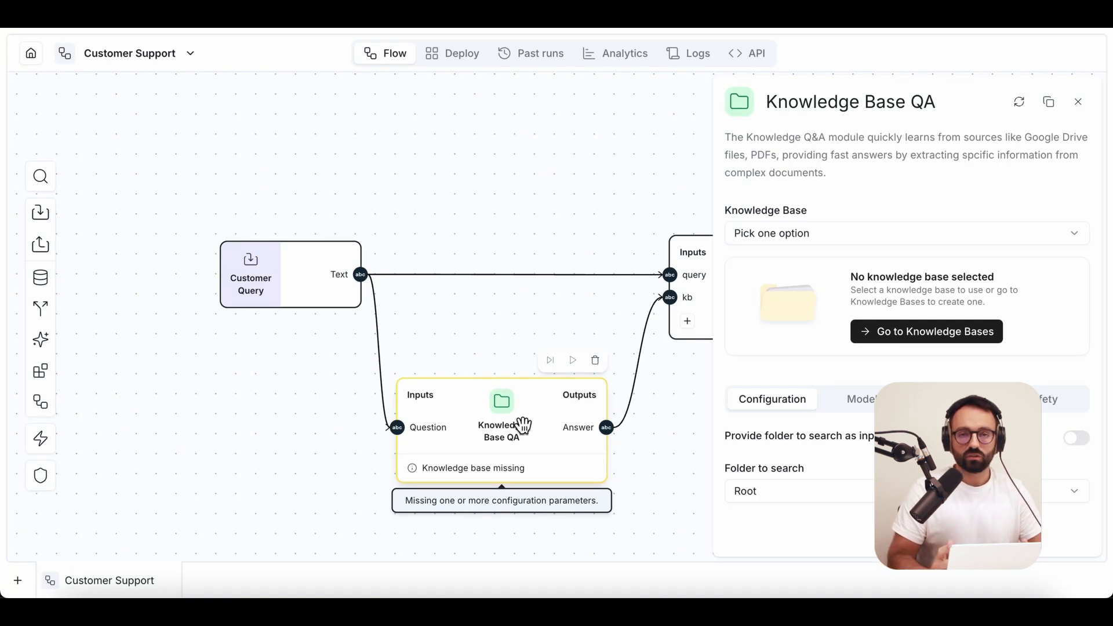
pyautogui.click(883, 335)
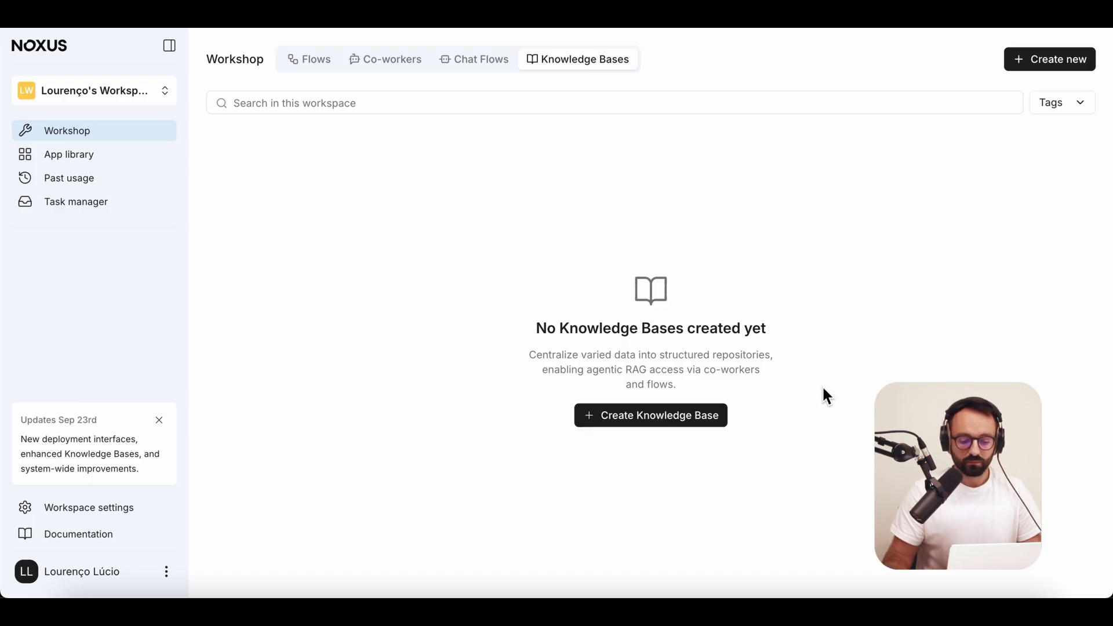
pyautogui.click(704, 416)
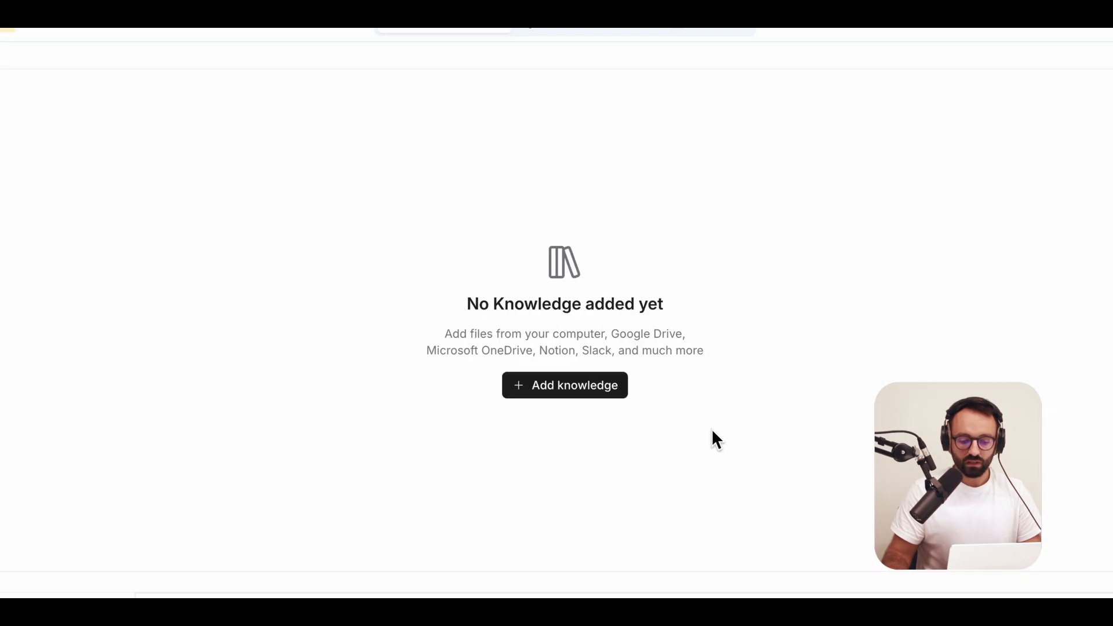
# - Add the file Billing guidelines.pdf from the KB folder in Finder to the new knowledge base and upload it
pyautogui.click(563, 391)
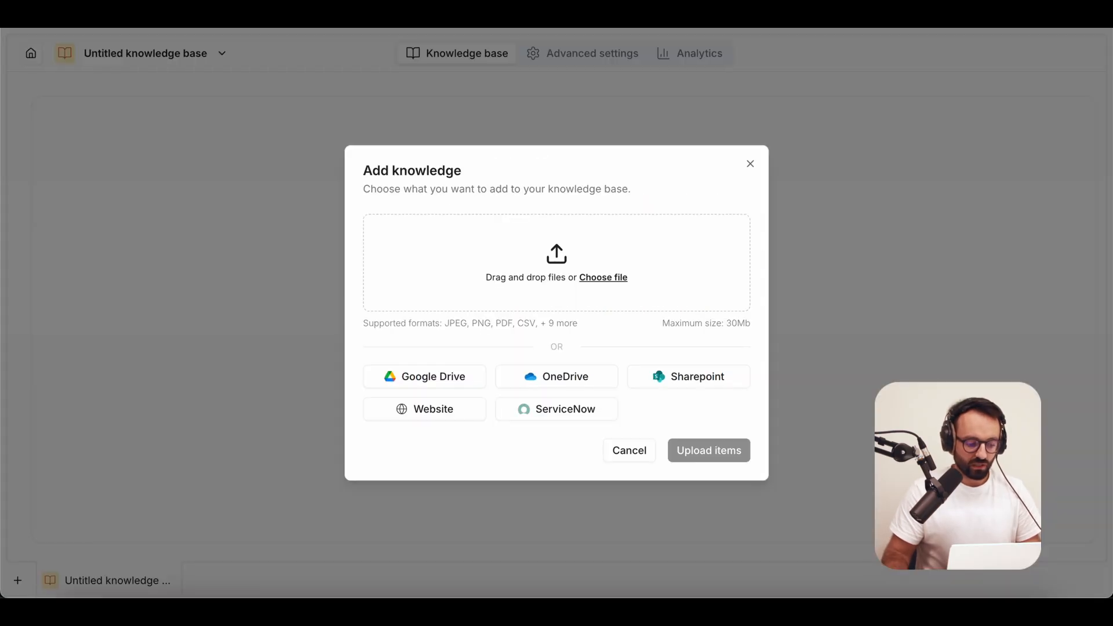
pyautogui.click(98, 580)
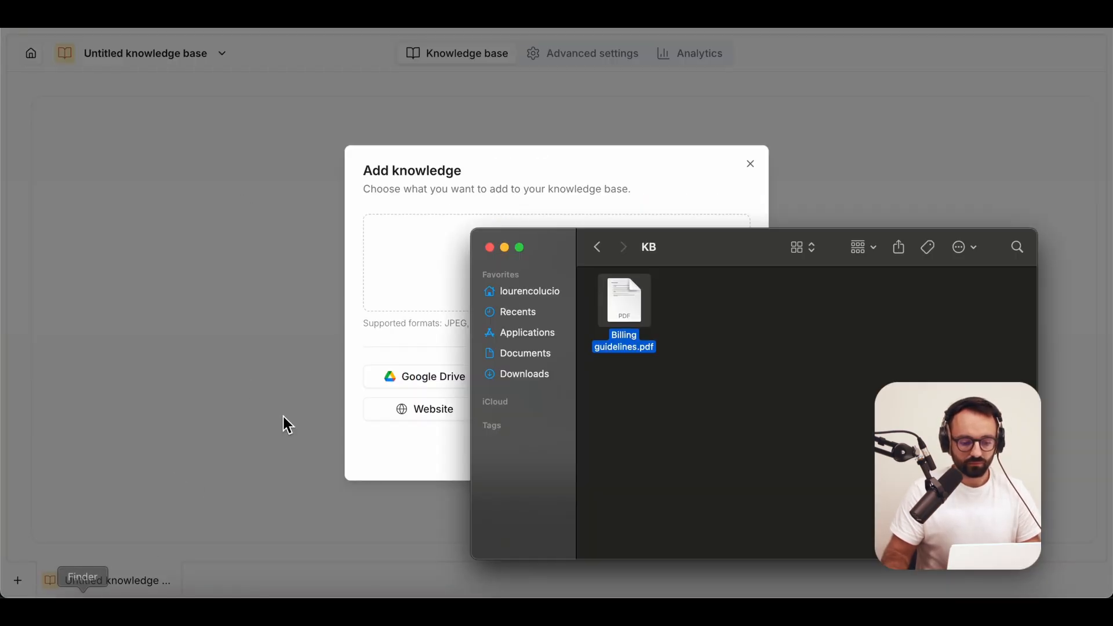
pyautogui.moveTo(624, 300); pyautogui.dragTo(390, 258)
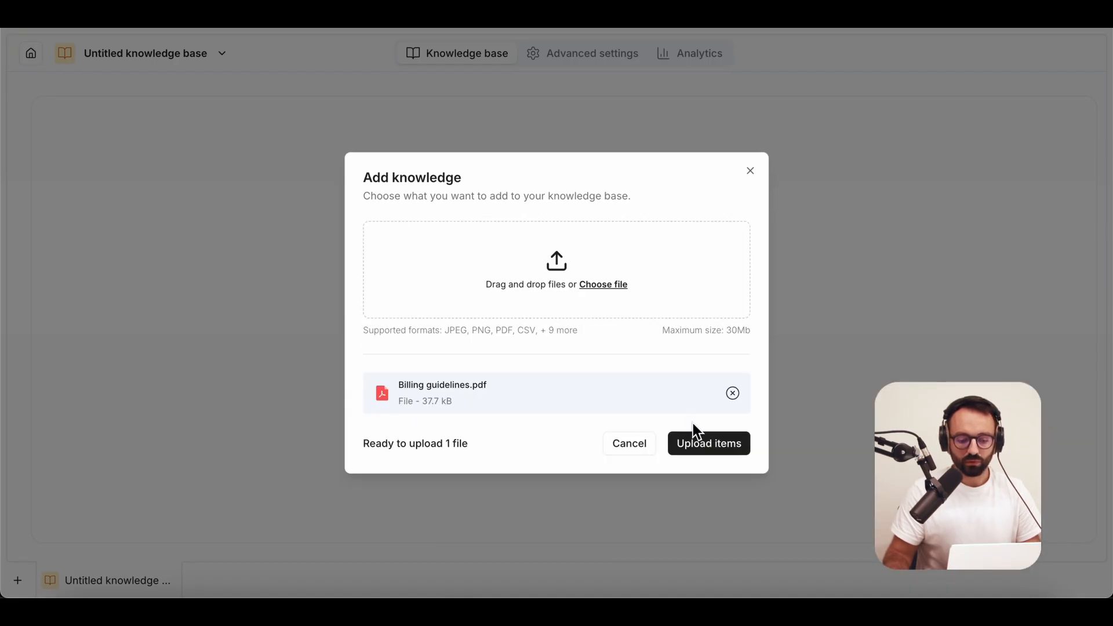
pyautogui.click(704, 446)
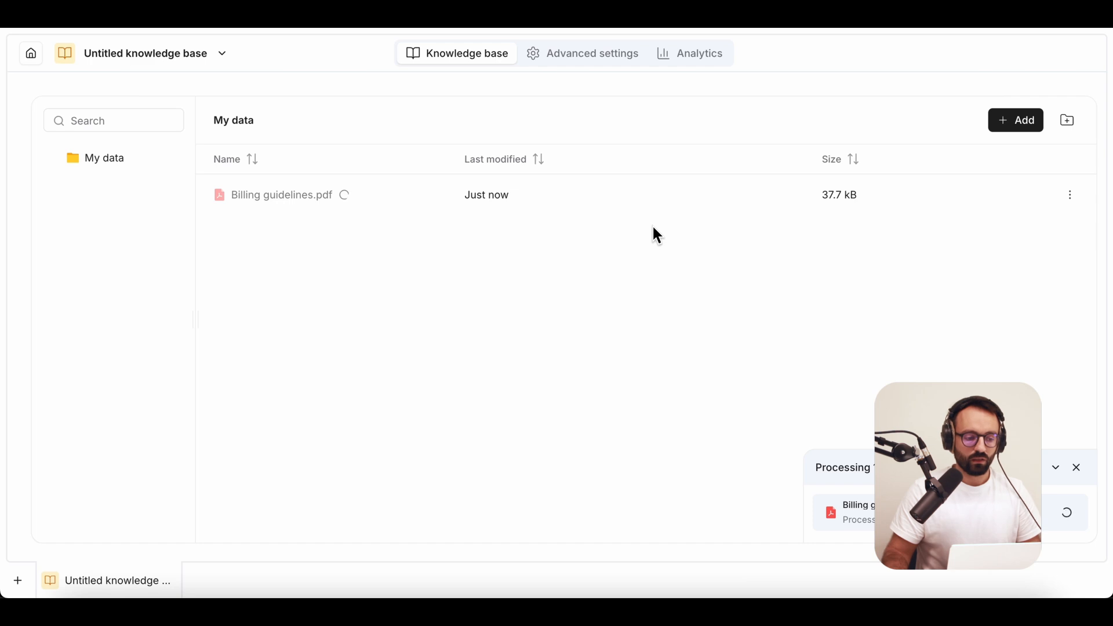
# - Set the knowledge base's title to "Basic KB" and save its details
pyautogui.click(234, 53)
pyautogui.click(203, 83)
pyautogui.tripleClick(425, 284)
pyautogui.write('Basic KB')
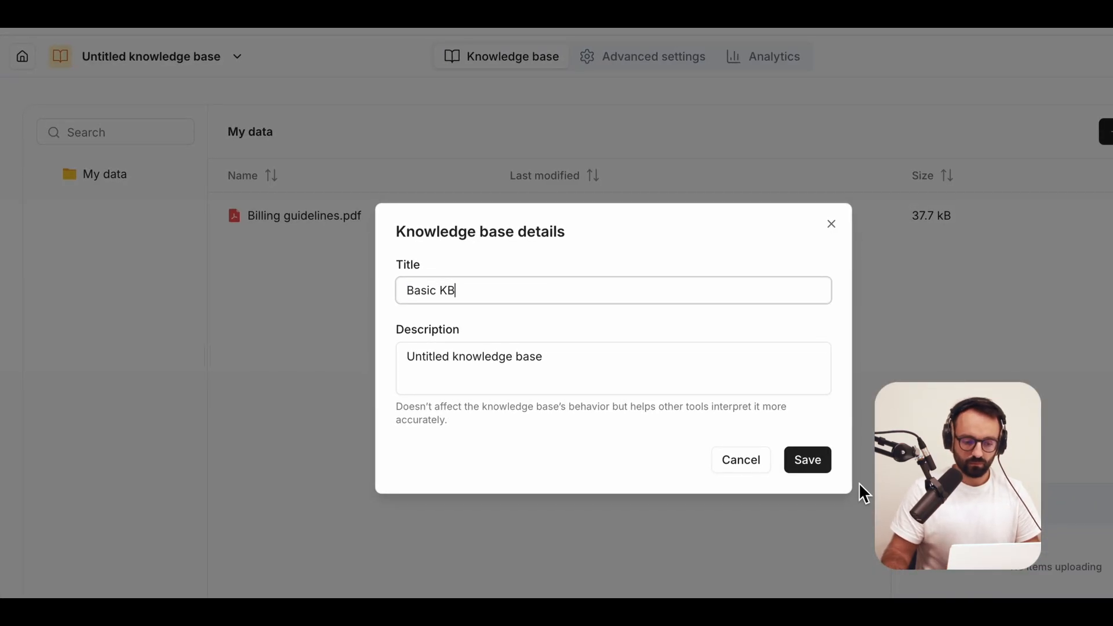
pyautogui.click(817, 460)
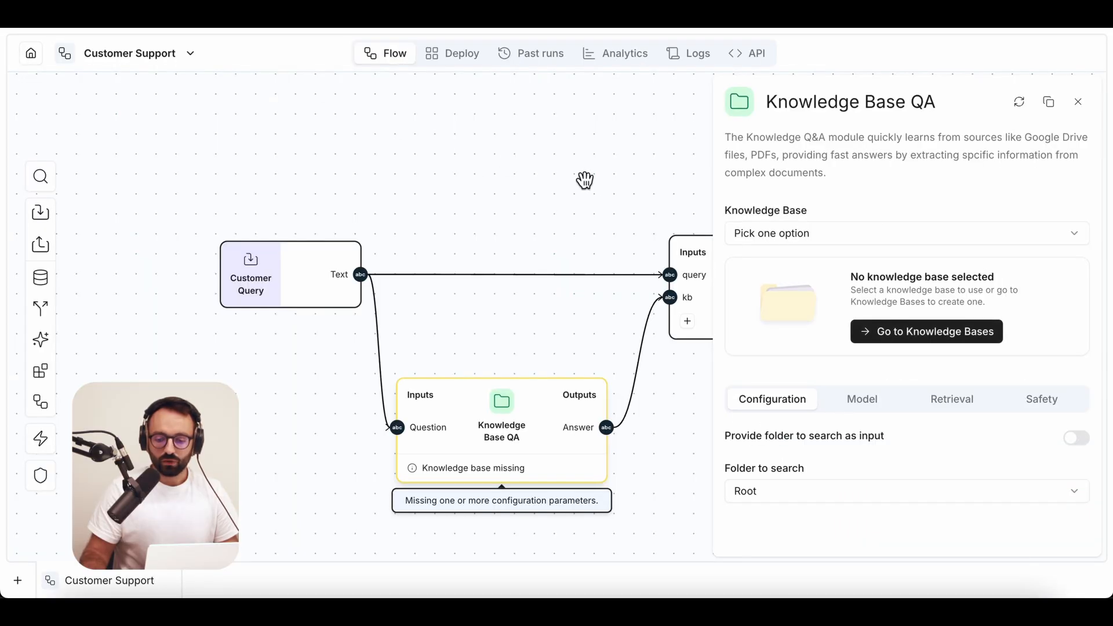
# - Select Basic KB as the knowledge base of the Knowledge Base QA node and close the node's settings
pyautogui.click(796, 242)
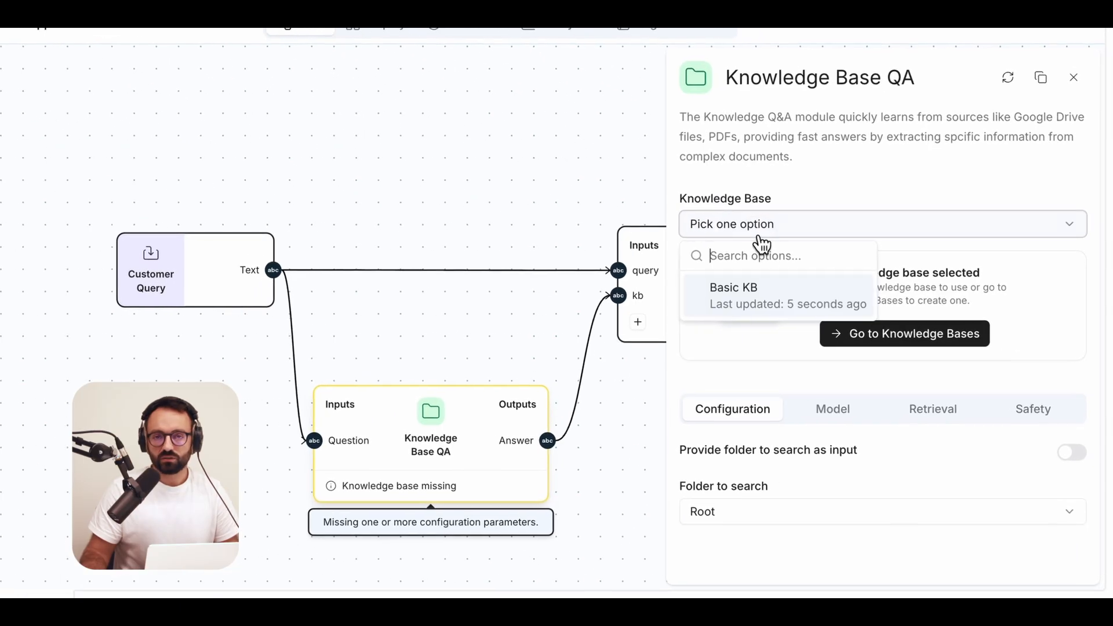
pyautogui.click(758, 298)
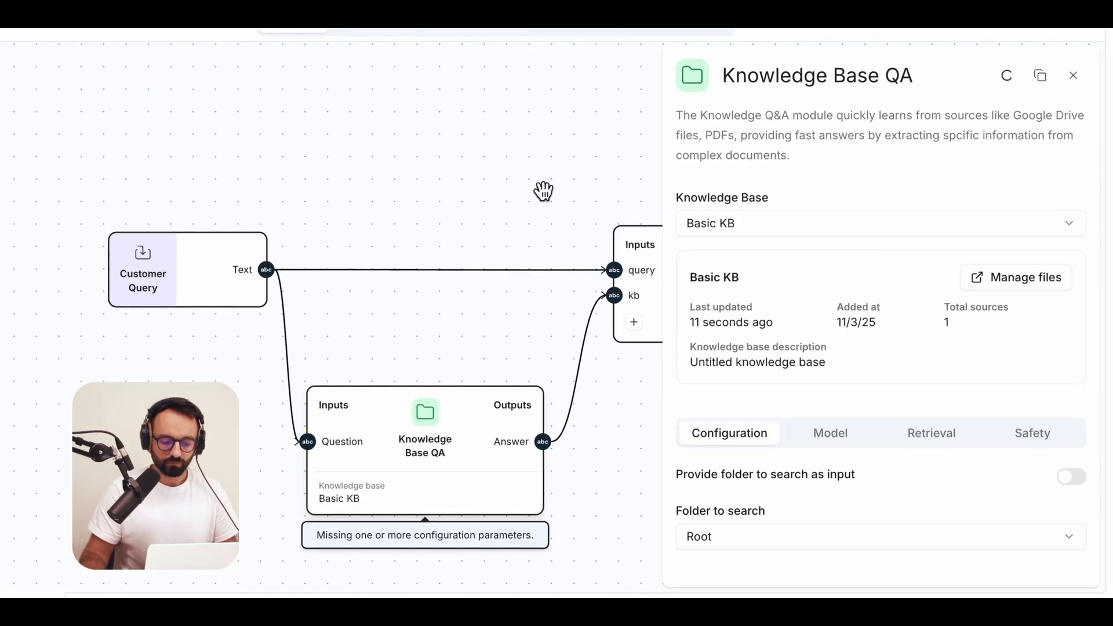
pyautogui.click(534, 157)
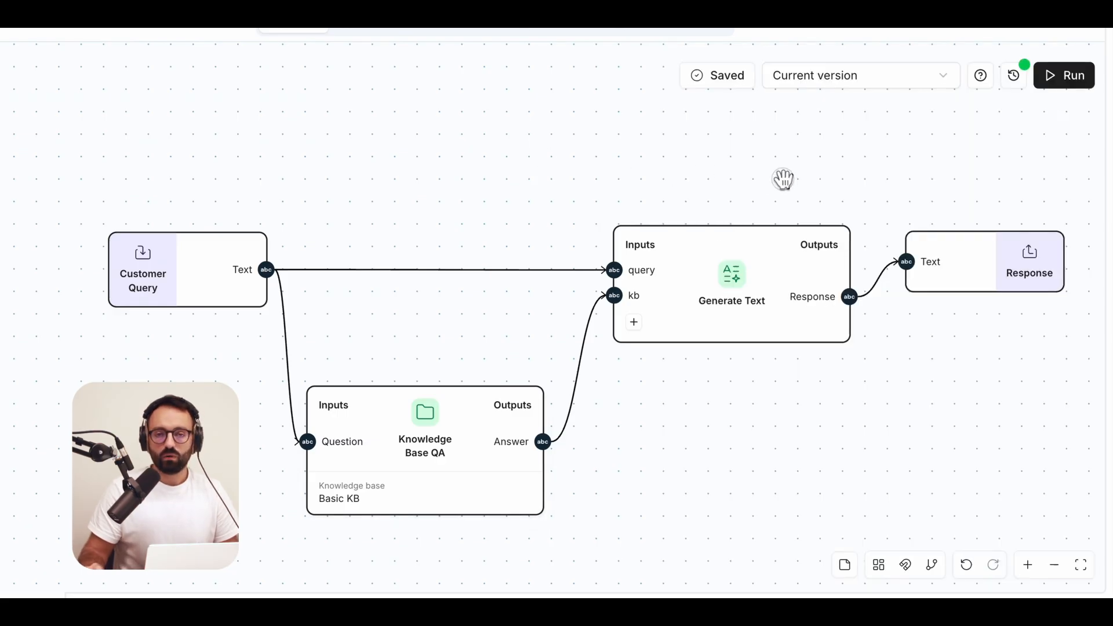
# - Extend the Generate Text prompt with "Take into account the information coming from:" followed by the kb input variable
pyautogui.moveTo(782, 179); pyautogui.dragTo(698, 176)
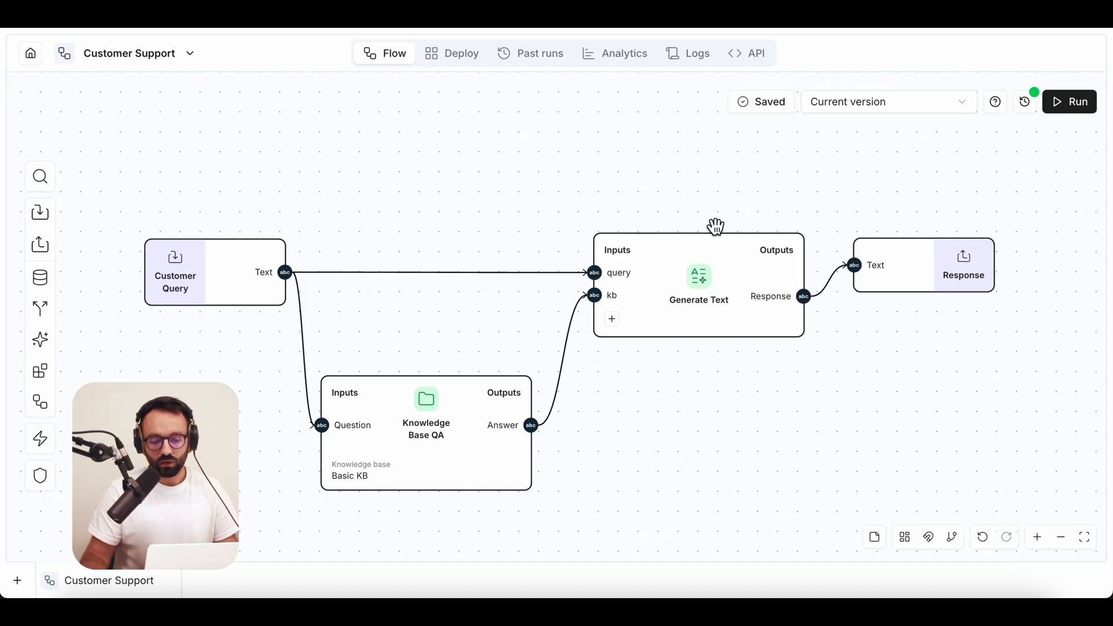
pyautogui.click(701, 250)
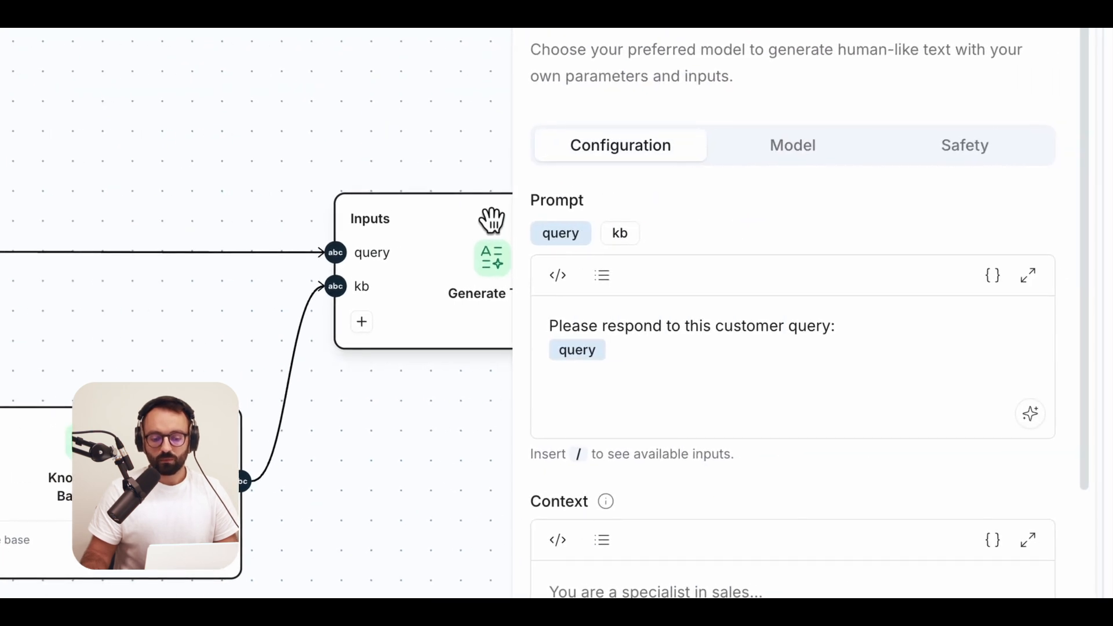
pyautogui.click(664, 353)
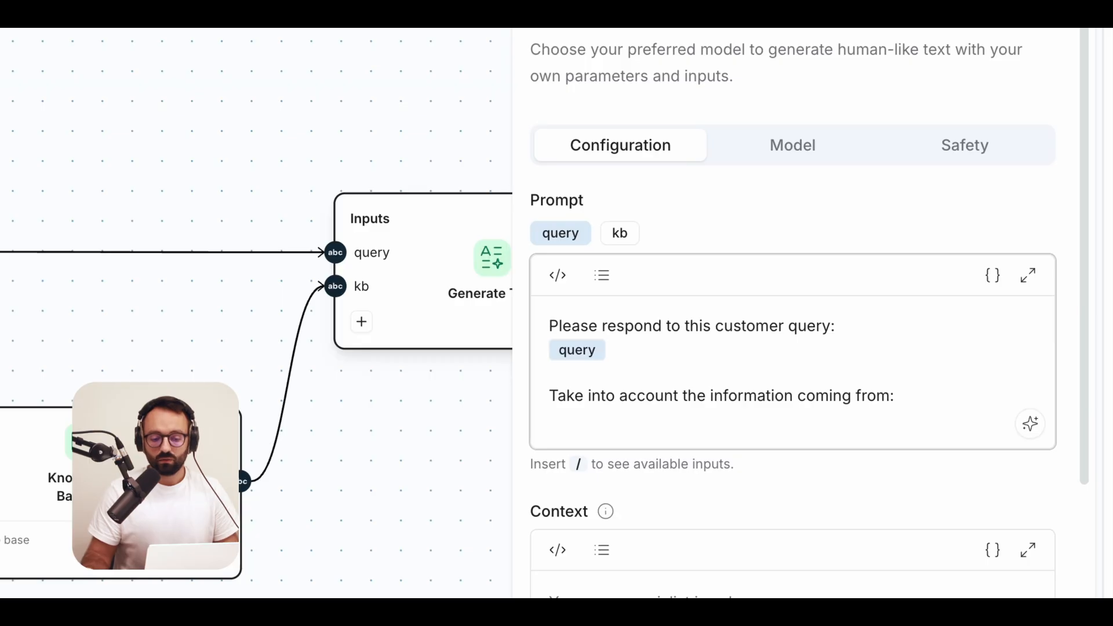
pyautogui.click(636, 239)
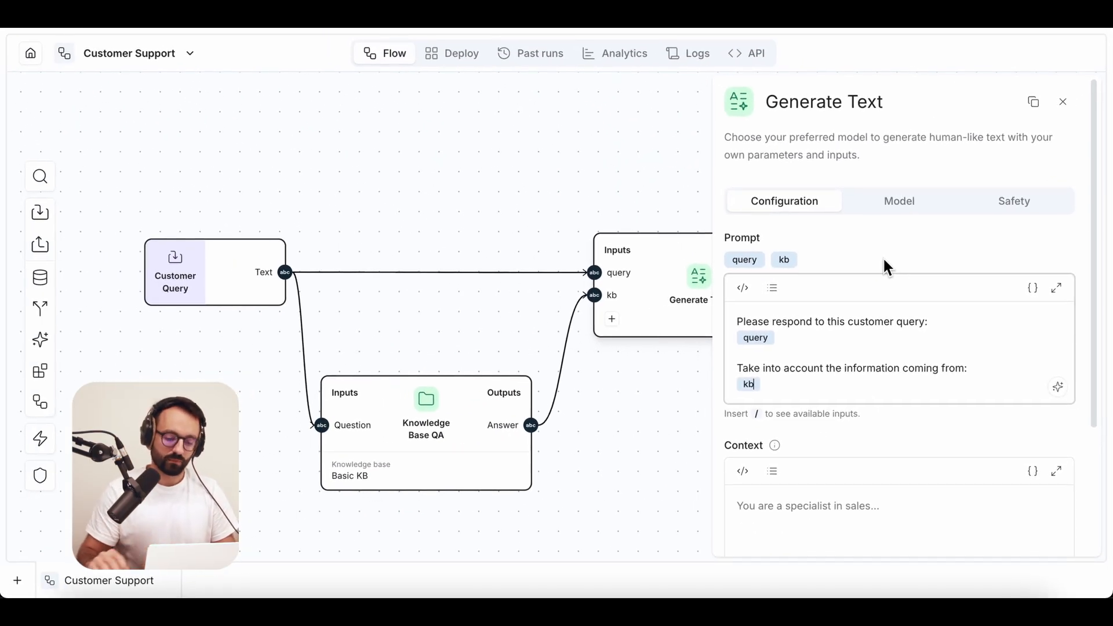
pyautogui.click(606, 169)
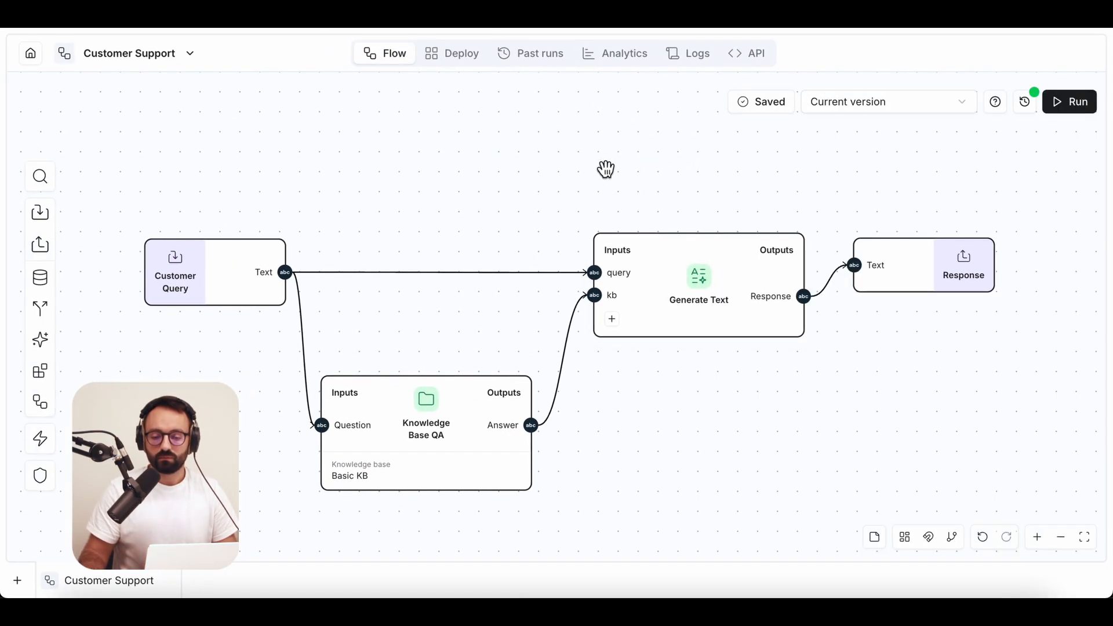
# - Run the flow with the customer query "Do you take payments by cheque?"
pyautogui.click(1070, 115)
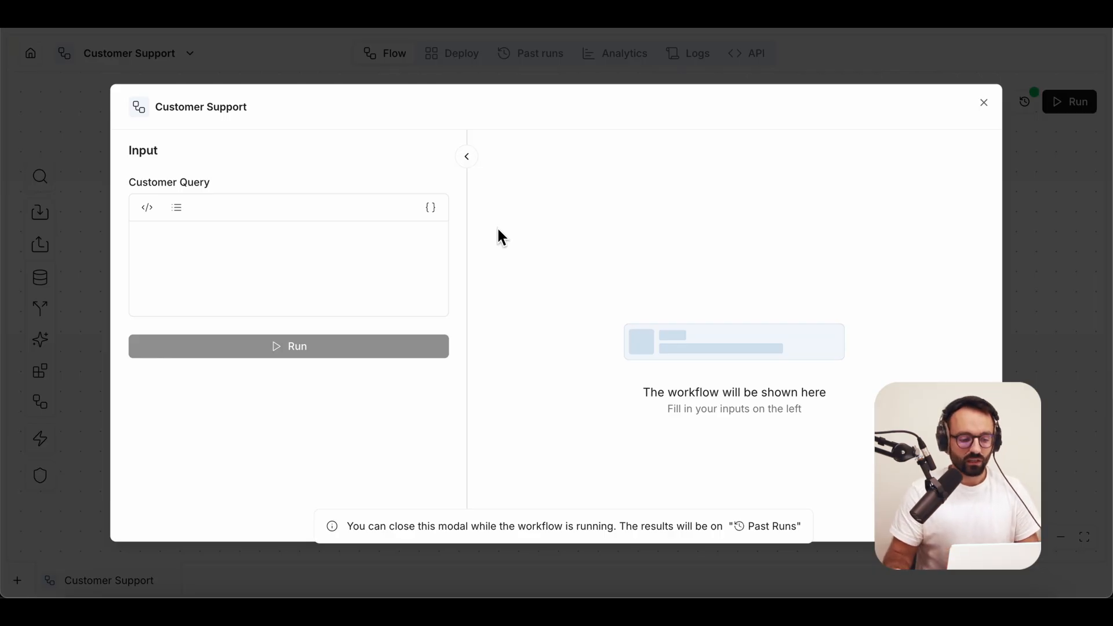
pyautogui.click(407, 235)
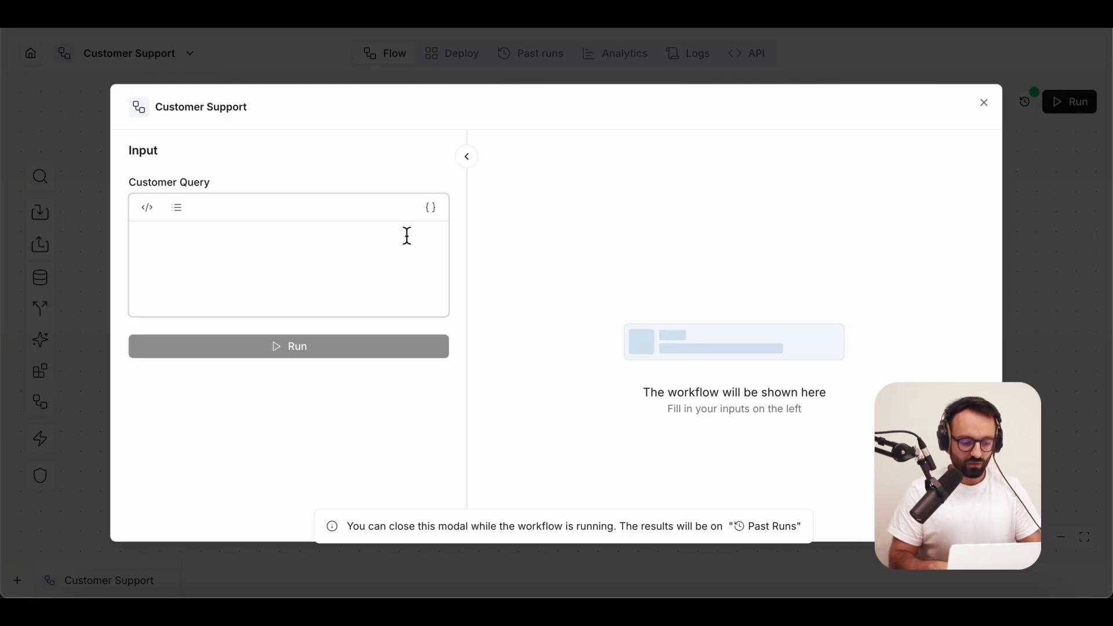
pyautogui.write('Do you take payments by cheque?')
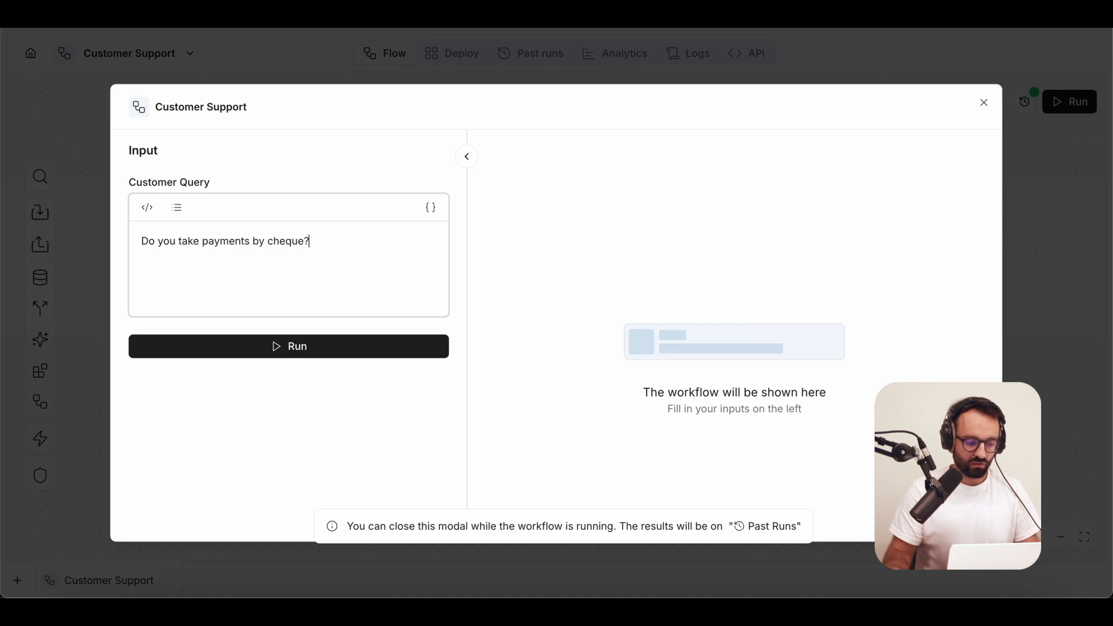
pyautogui.click(352, 346)
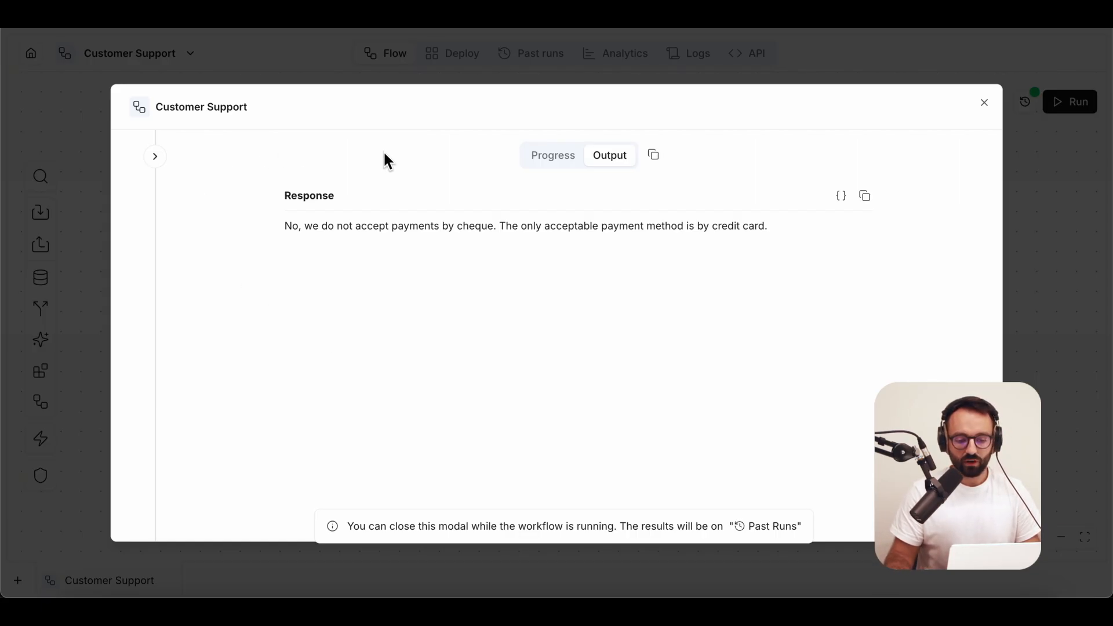
# - Examine the run's progress details for the Knowledge Base QA answer and the Generate Text results and inputs, and close the run
pyautogui.click(530, 165)
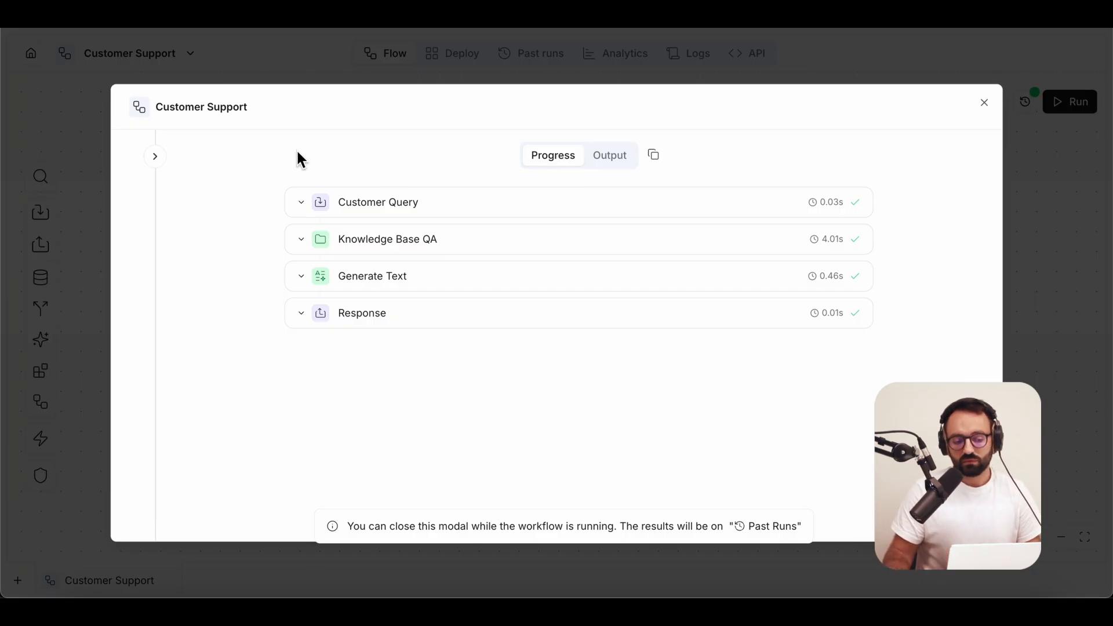
pyautogui.click(294, 237)
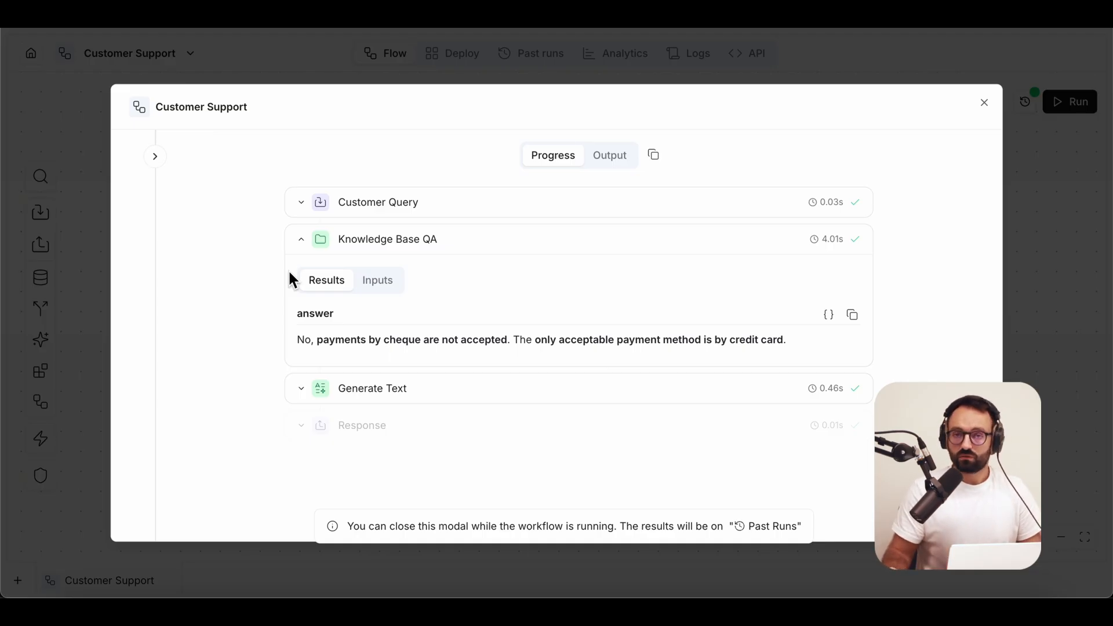
pyautogui.click(298, 393)
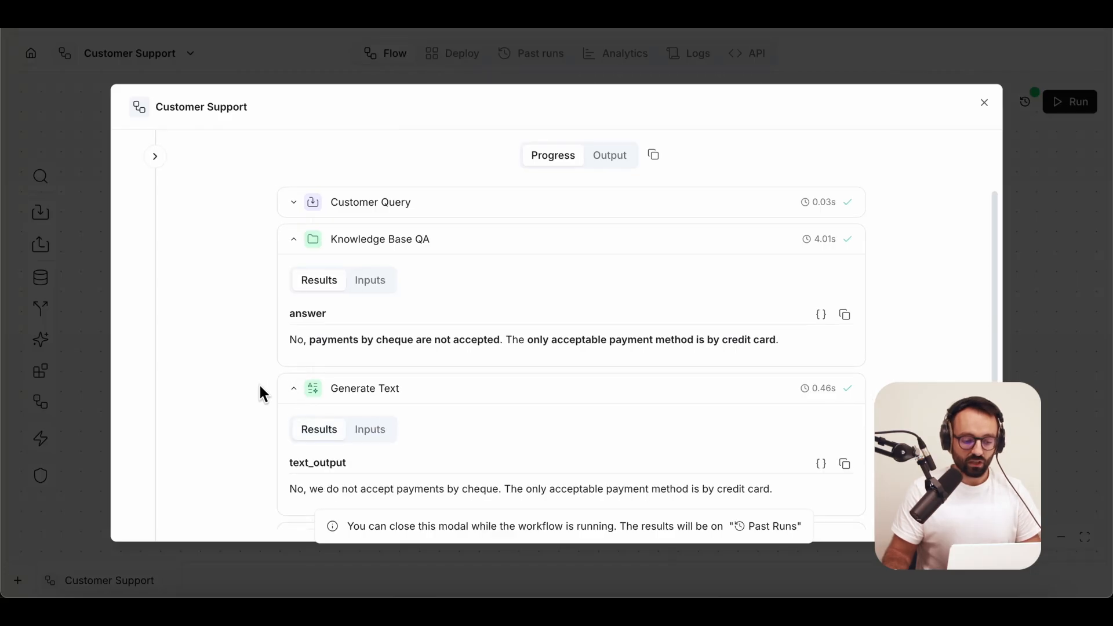
pyautogui.scroll(-1, 258, 384)
pyautogui.click(366, 405)
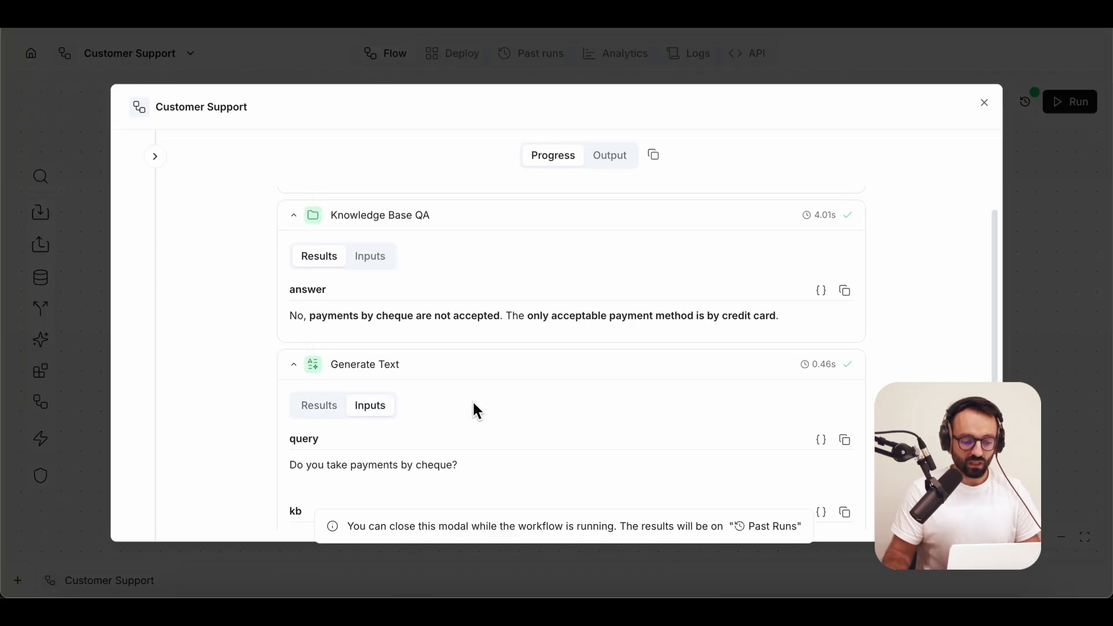
pyautogui.scroll(-2, 473, 405)
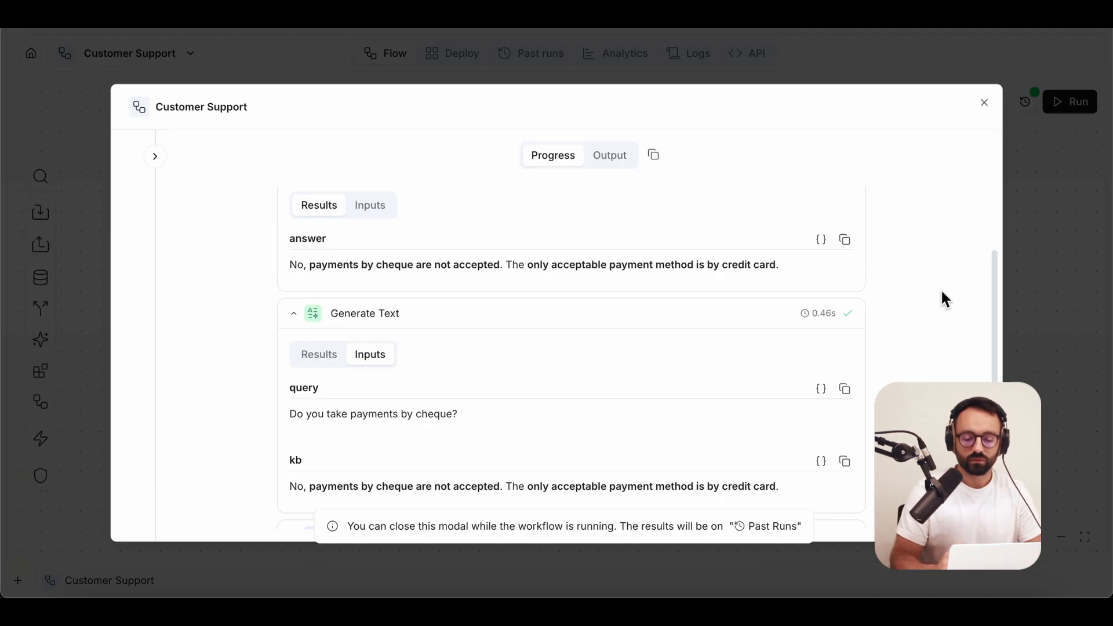
pyautogui.press('Escape')
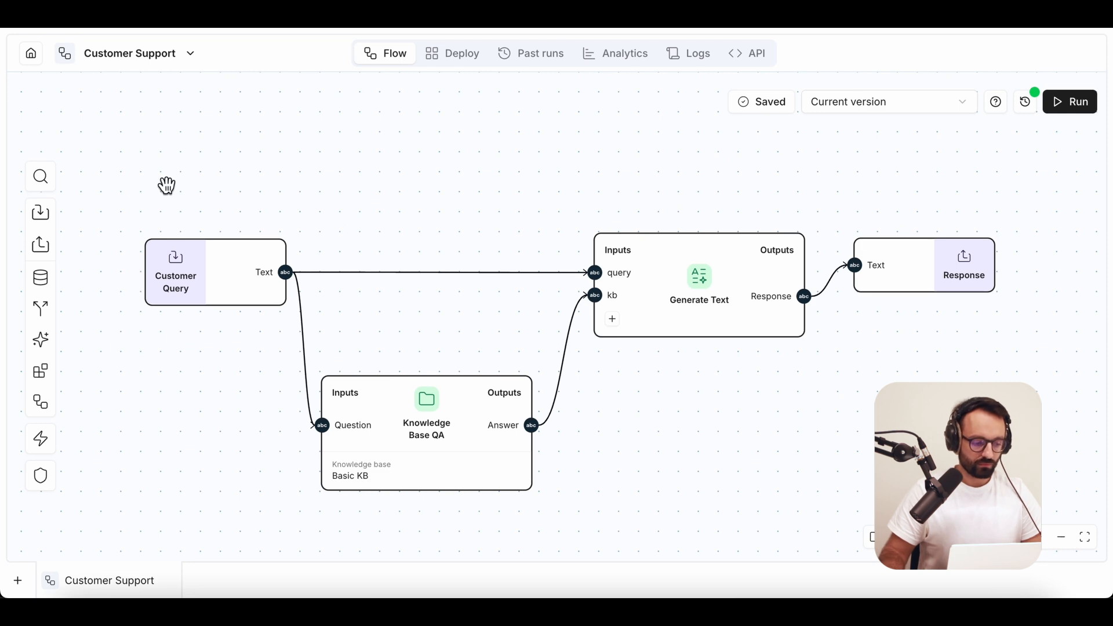
# - Search the nodes for "read we" and add a Read Webpage node to the flow
pyautogui.click(41, 183)
pyautogui.write('read we')
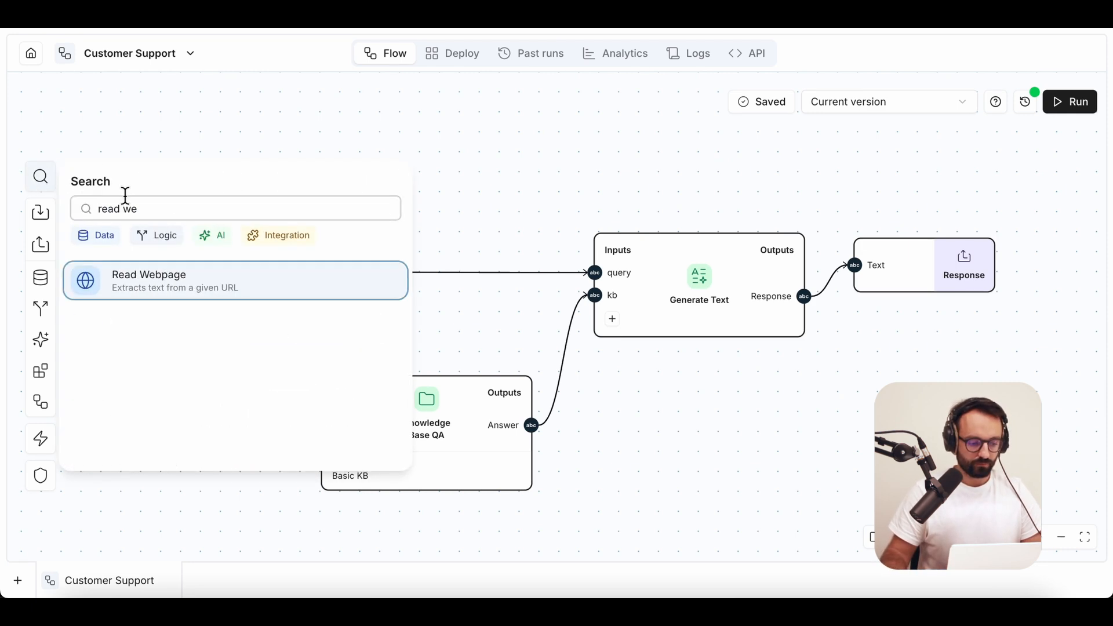
pyautogui.click(200, 289)
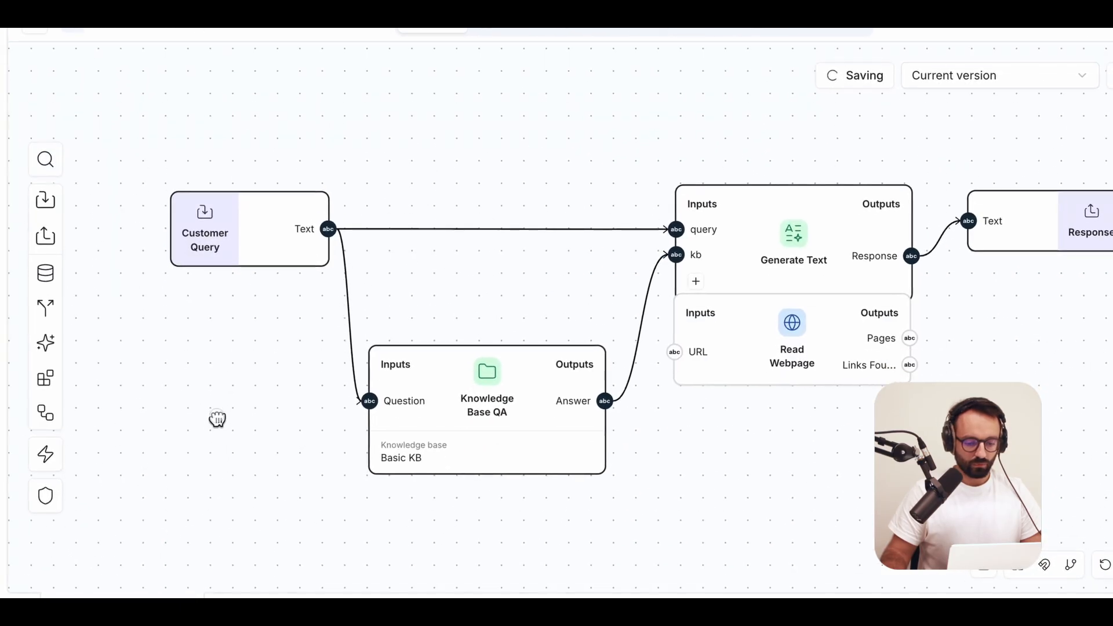
# - Place the Read Webpage node below Knowledge Base QA and add an input node to the left of Read Webpage
pyautogui.moveTo(743, 340); pyautogui.dragTo(455, 521)
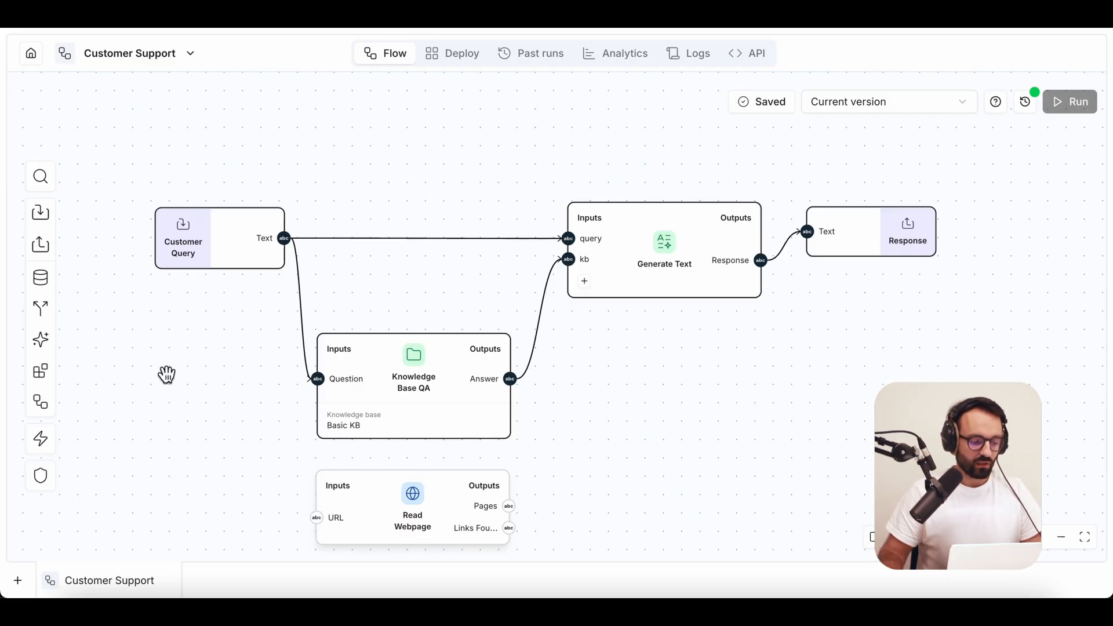
pyautogui.click(40, 212)
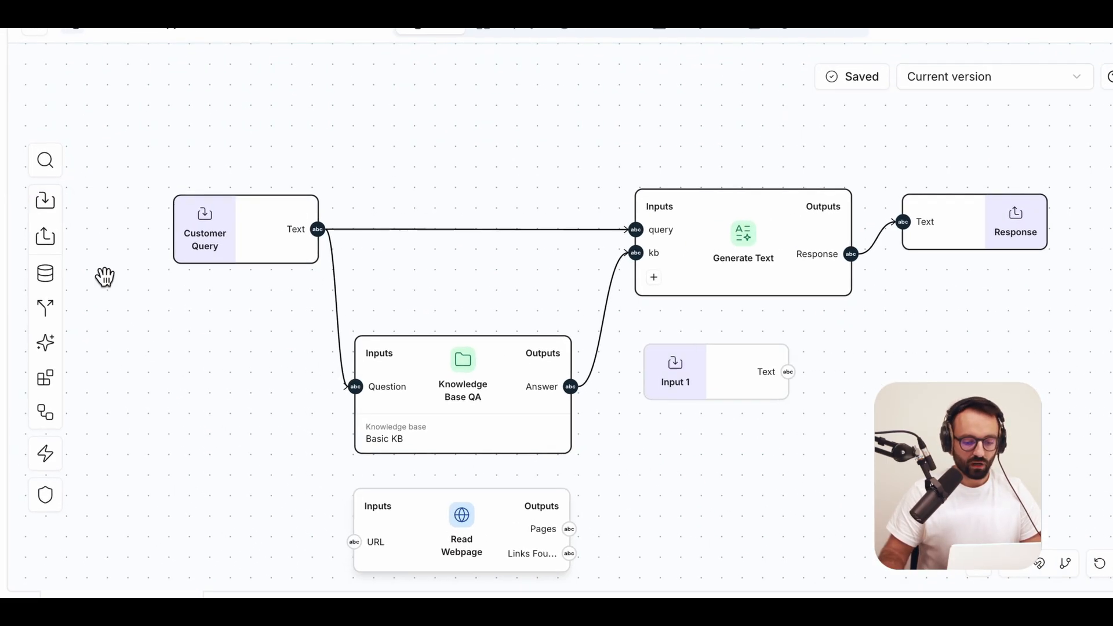
pyautogui.moveTo(653, 347); pyautogui.dragTo(243, 506)
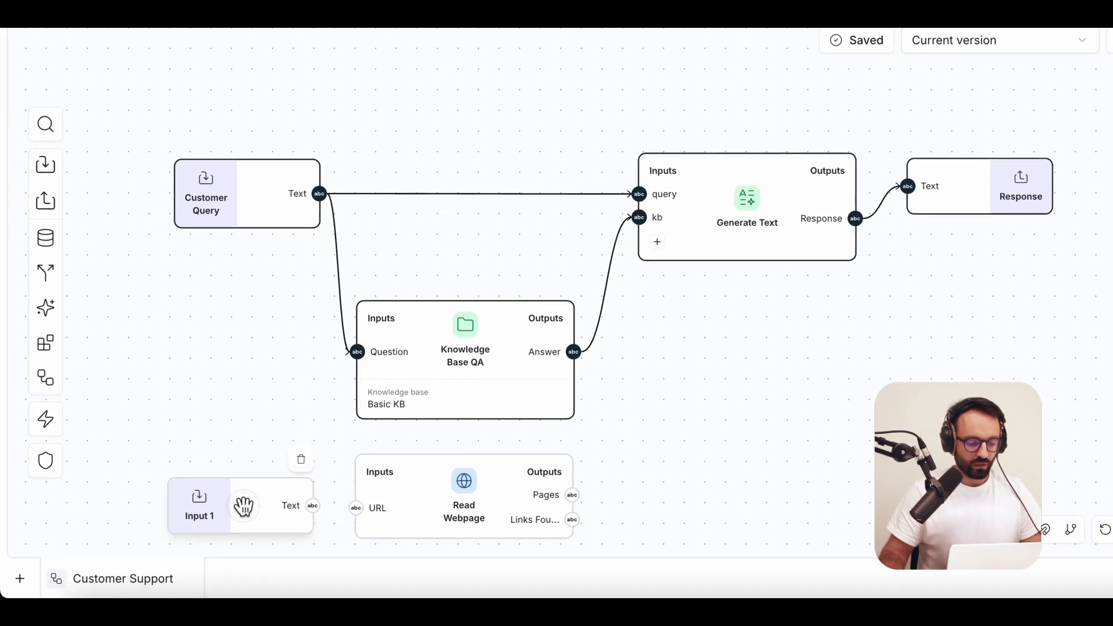
# - Rename the new input node as FAQ URL
pyautogui.click(232, 512)
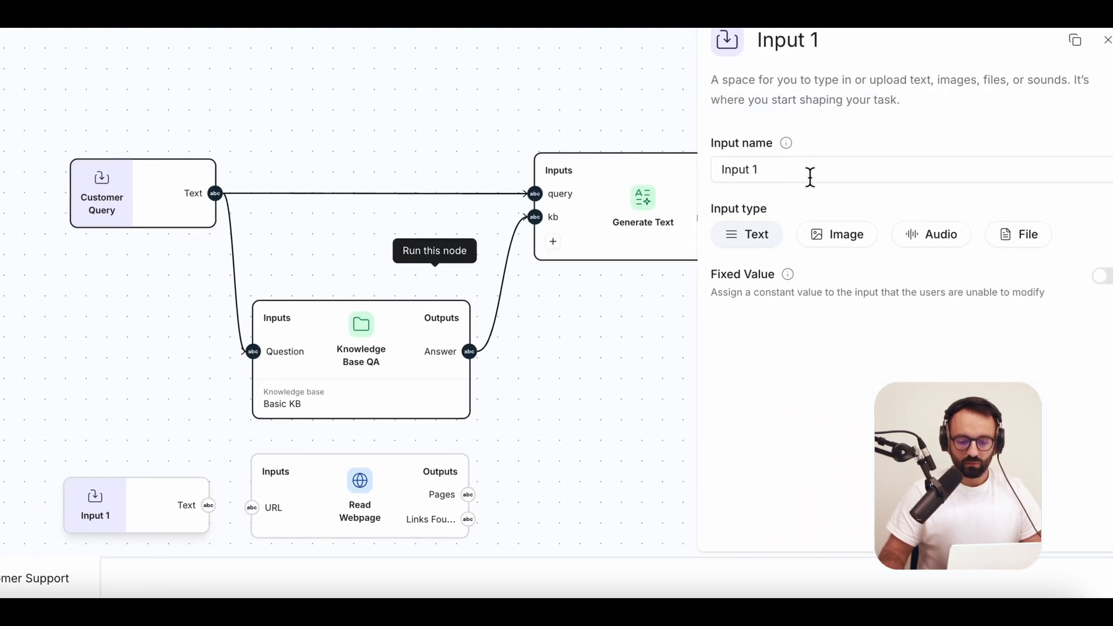
pyautogui.moveTo(810, 176); pyautogui.dragTo(695, 166)
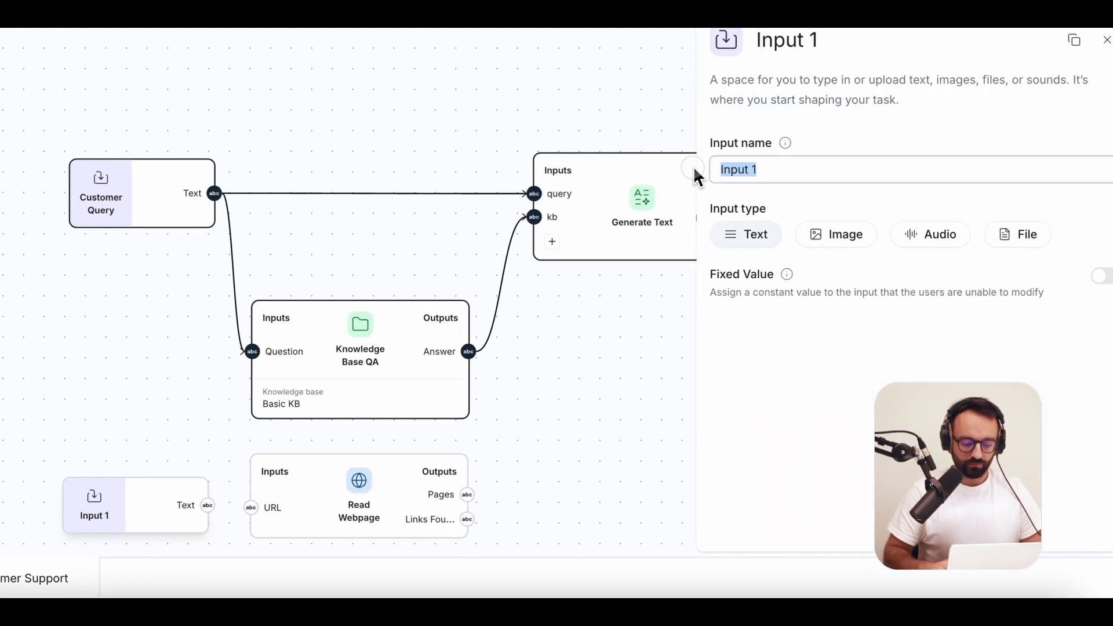
pyautogui.write('FAQ URL')
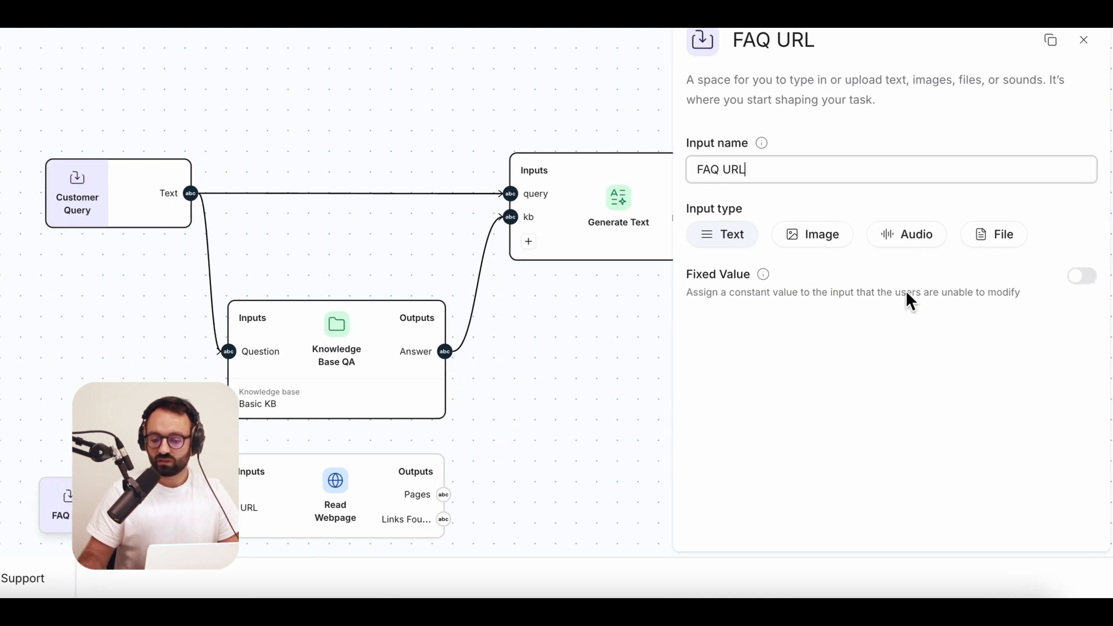
pyautogui.click(1065, 278)
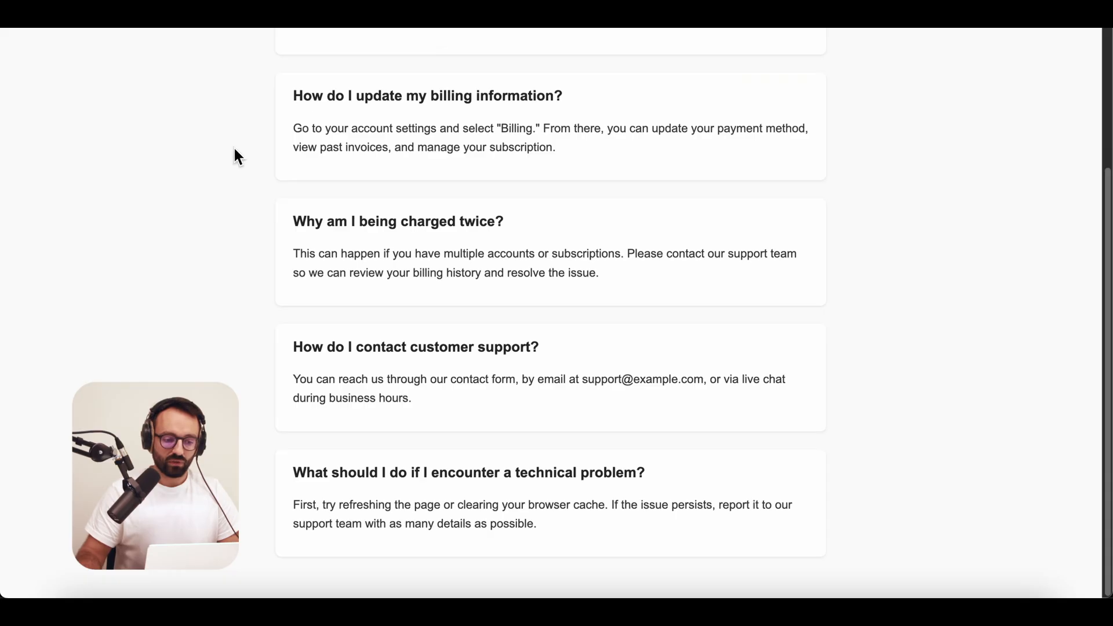
pyautogui.scroll(5, 227, 163)
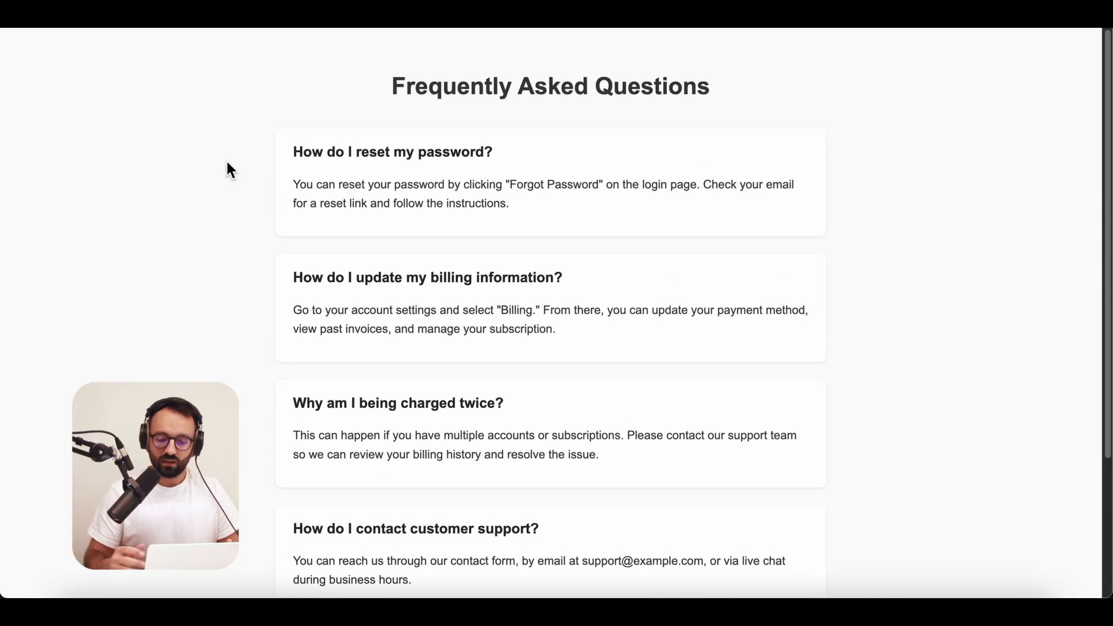
pyautogui.scroll(-3, 224, 162)
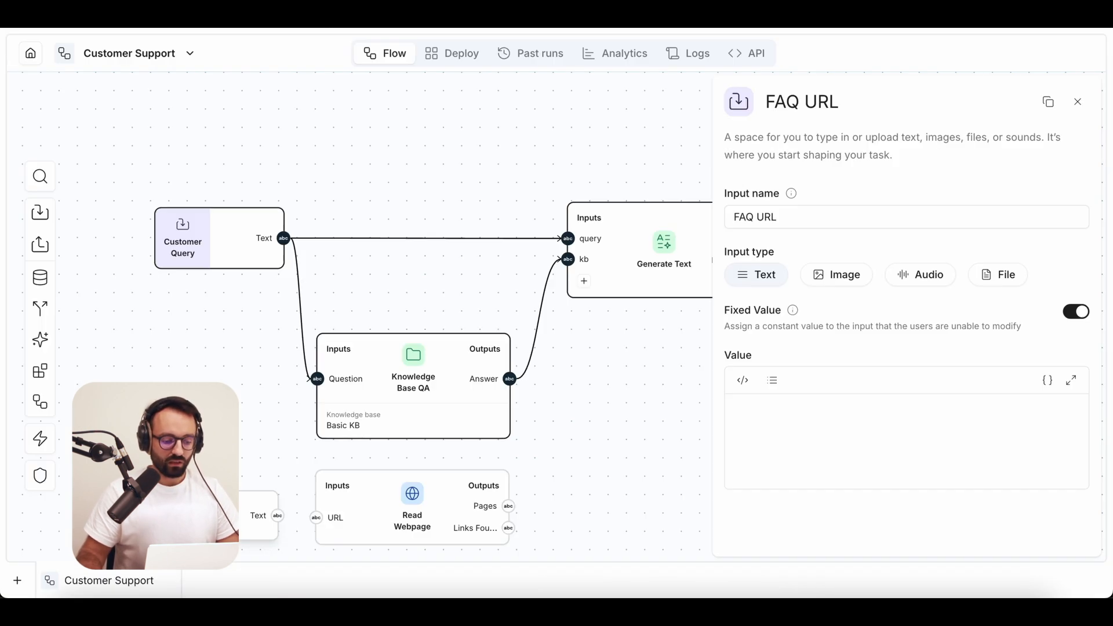
pyautogui.click(758, 423)
pyautogui.write('https://html-template-pied-rho.vercel.app/')
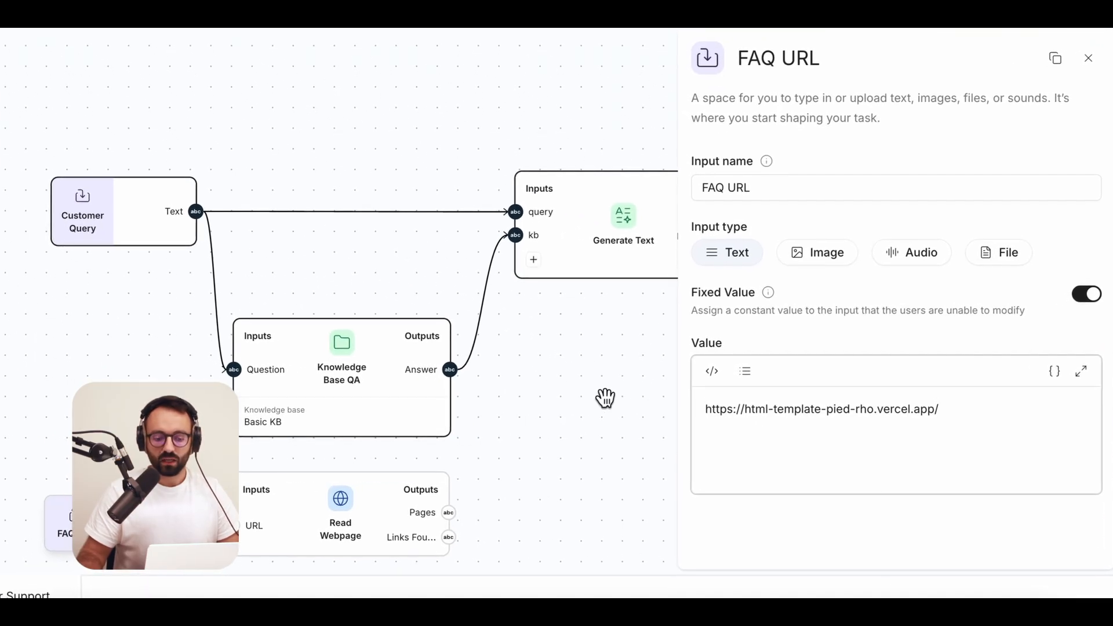
pyautogui.click(605, 398)
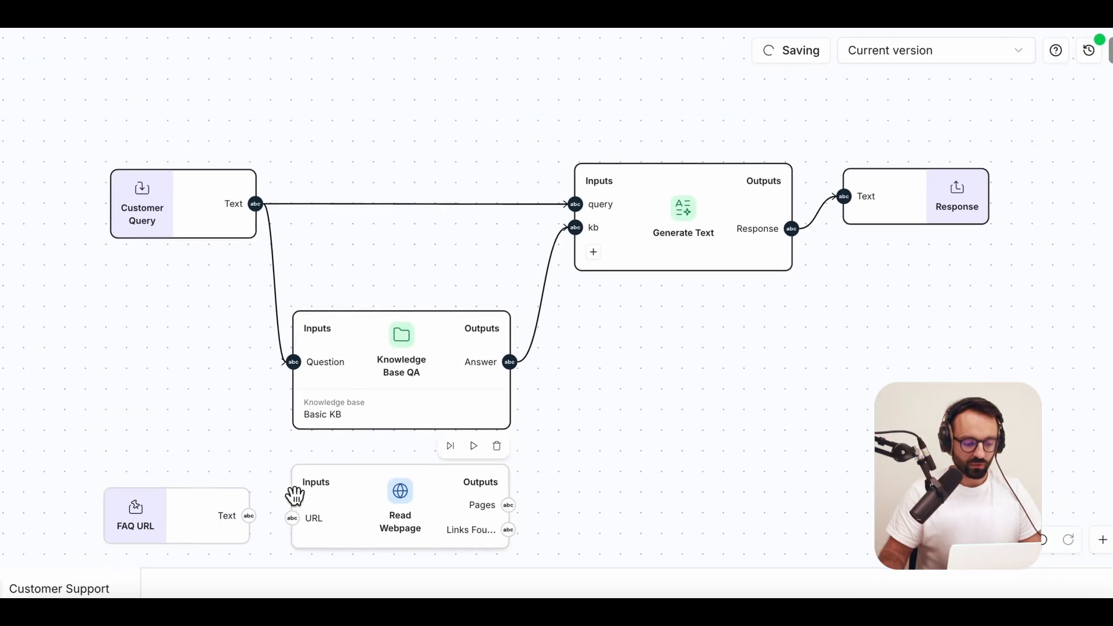
pyautogui.moveTo(297, 508); pyautogui.dragTo(341, 510)
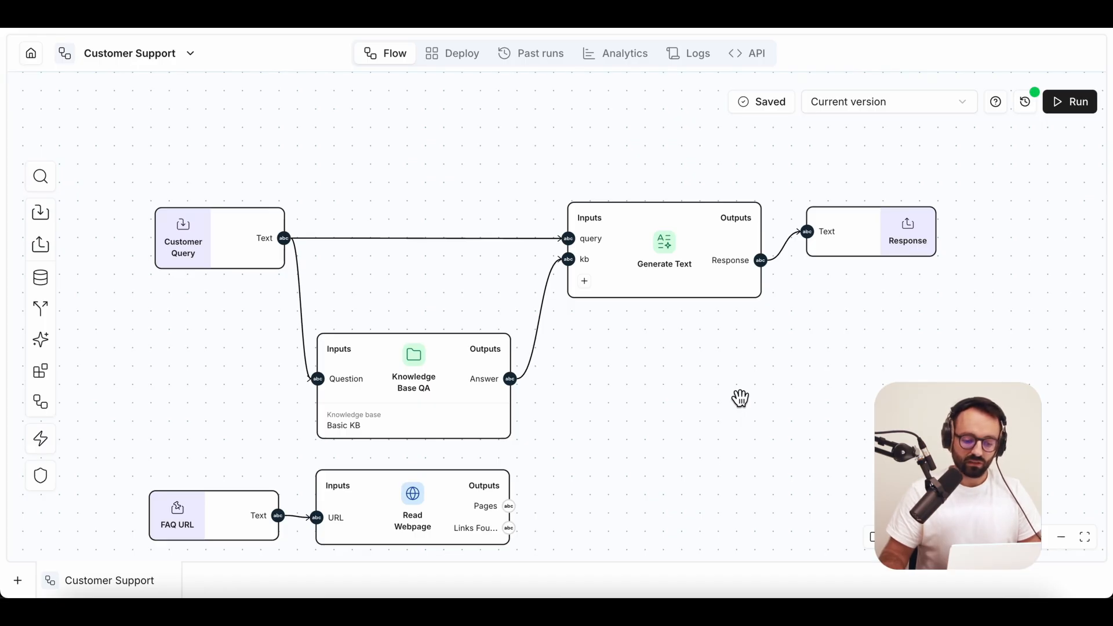
# - Add a Generate Text input named faq, fed by the Pages output of the Read Webpage node
pyautogui.click(584, 280)
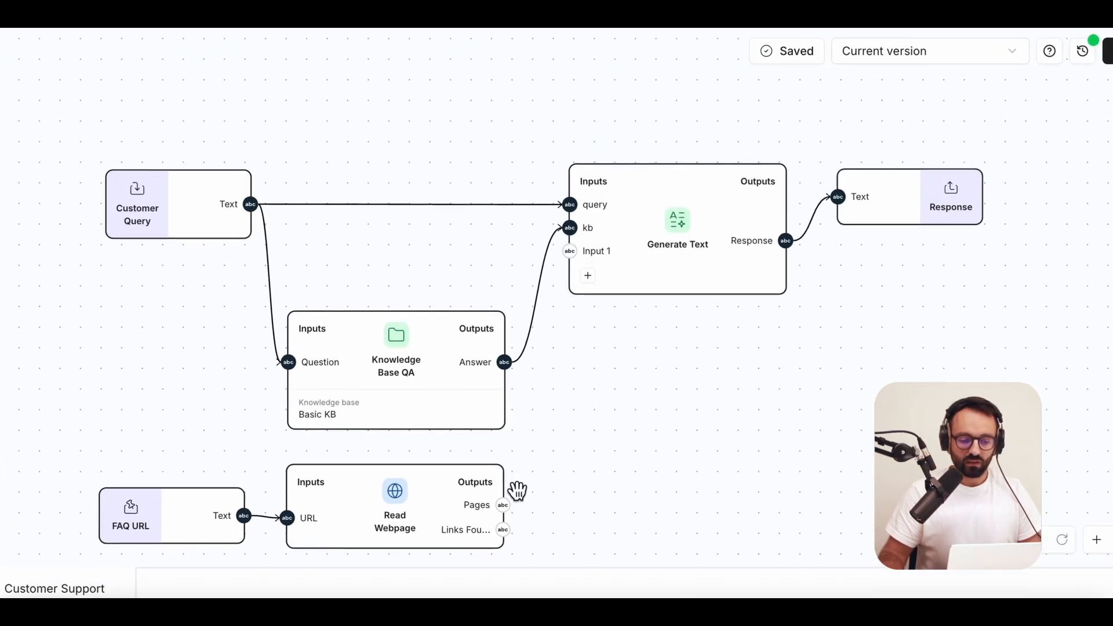
pyautogui.moveTo(502, 505); pyautogui.dragTo(567, 241)
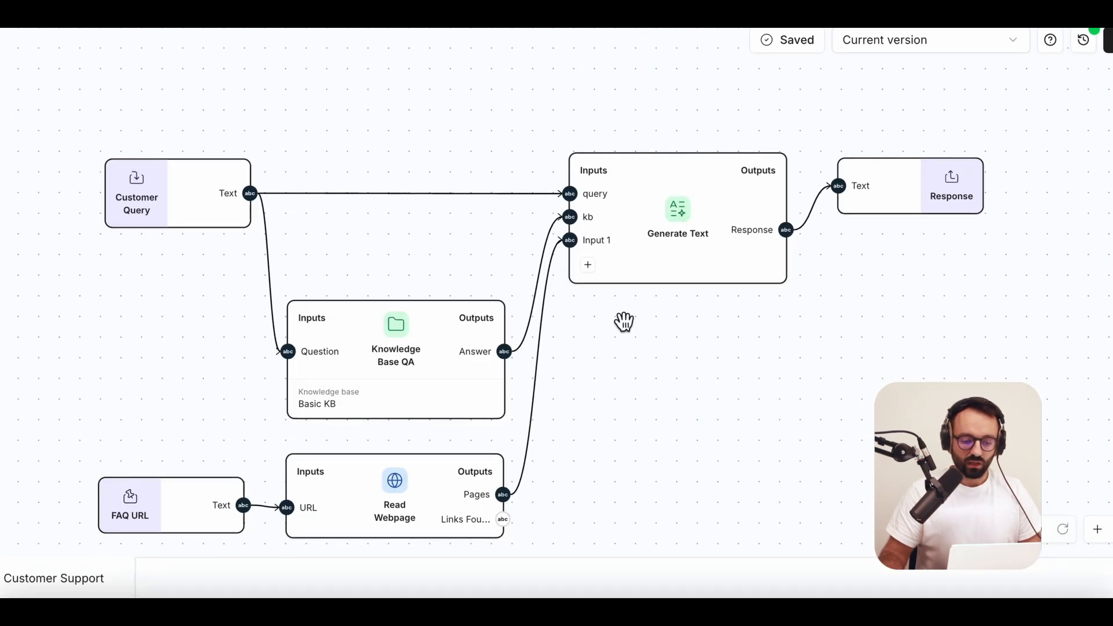
pyautogui.doubleClick(601, 241)
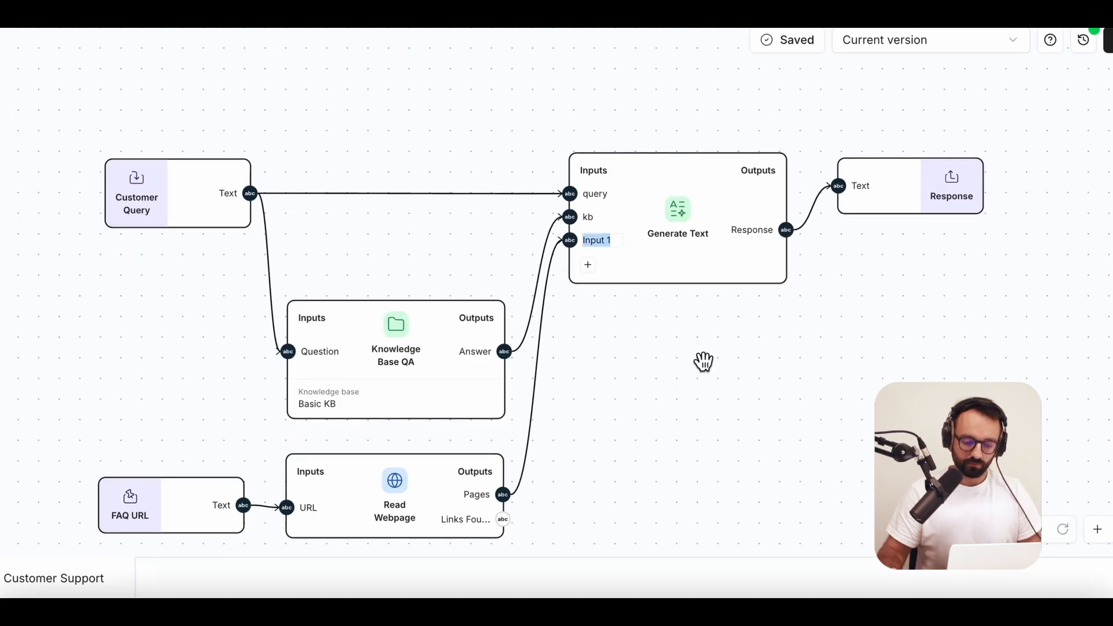
pyautogui.write('faq')
pyautogui.click(722, 367)
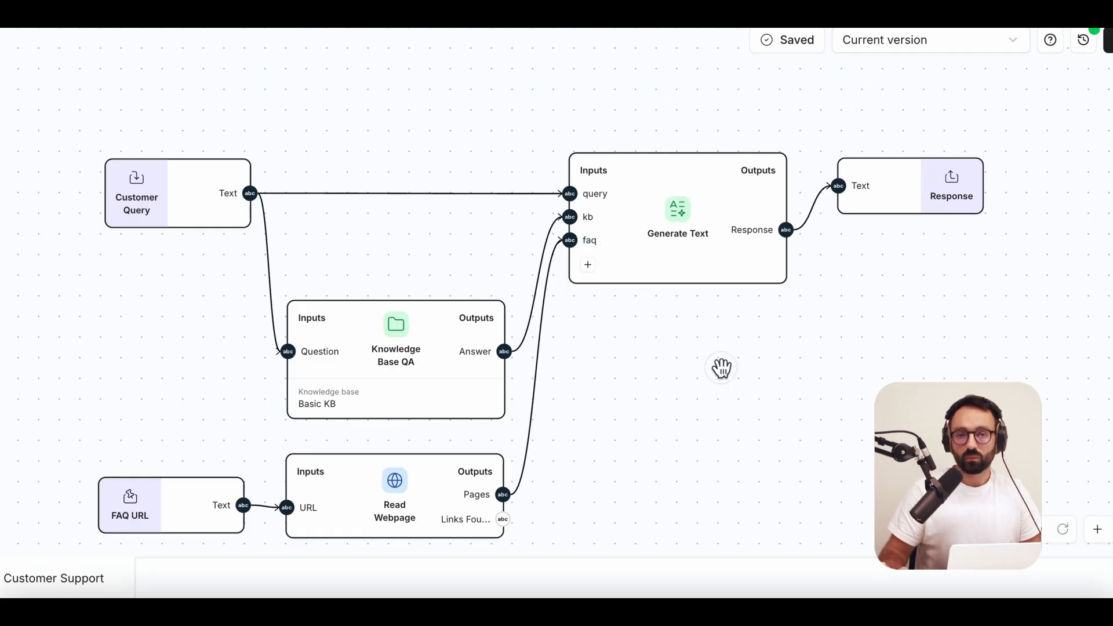
# - Extend the Generate Text prompt with "Also, the following is the content of the company's FAQ page:" followed by the faq input variable
pyautogui.click(690, 208)
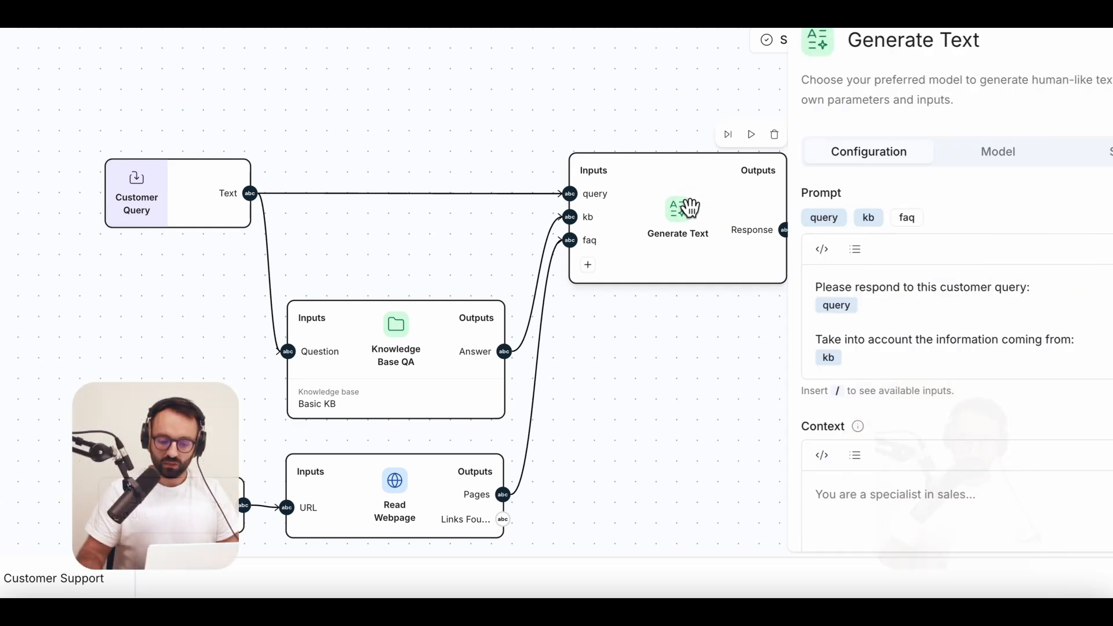
pyautogui.click(879, 354)
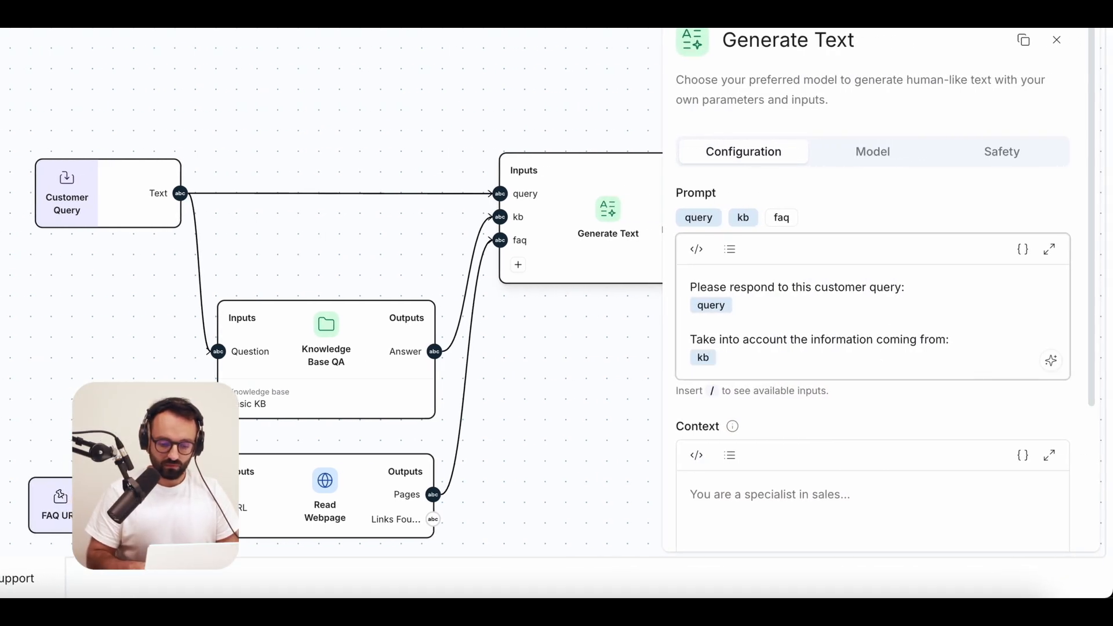
pyautogui.press('Return')
pyautogui.press('Return')
pyautogui.write("Also, the following is the content of the company's A")
pyautogui.press('BackSpace')
pyautogui.write('FAQ page')
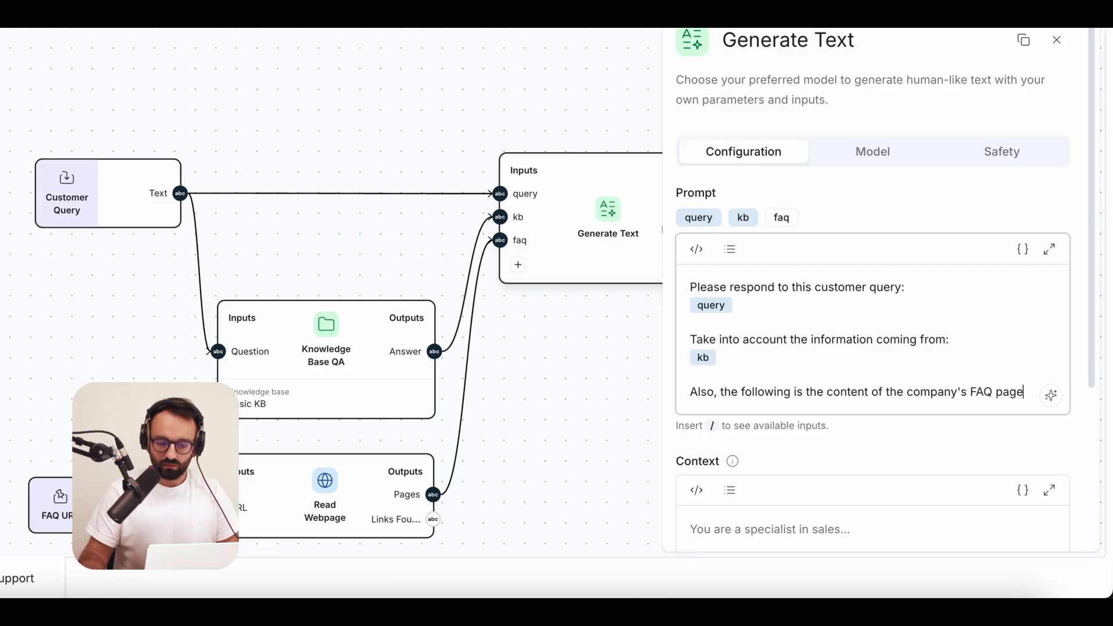
pyautogui.write(':')
pyautogui.press('Return')
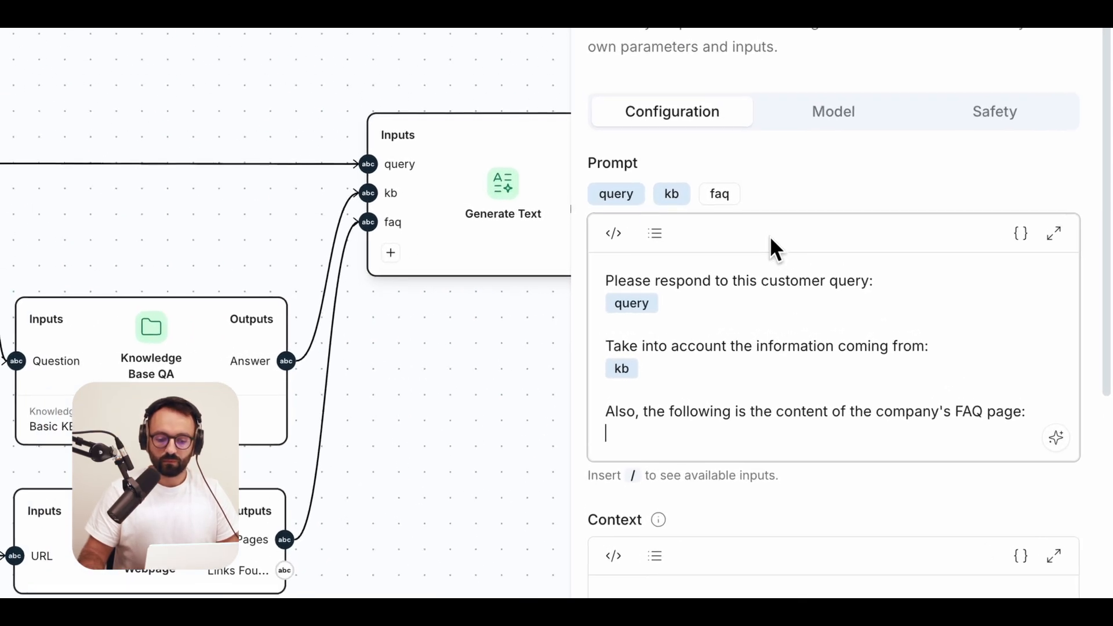
pyautogui.click(733, 195)
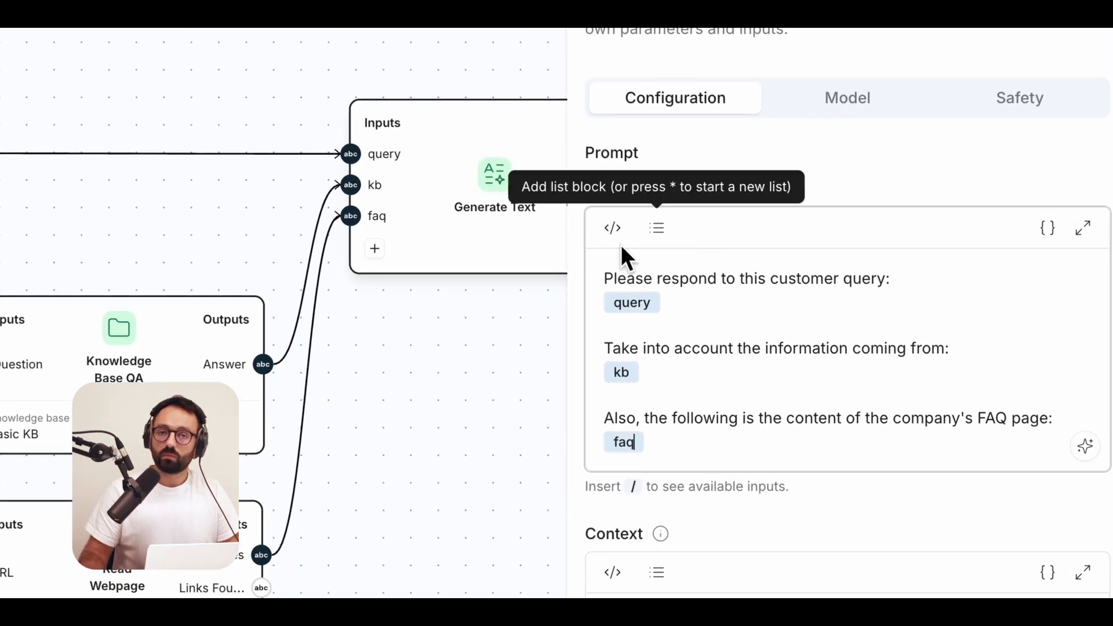
pyautogui.click(457, 354)
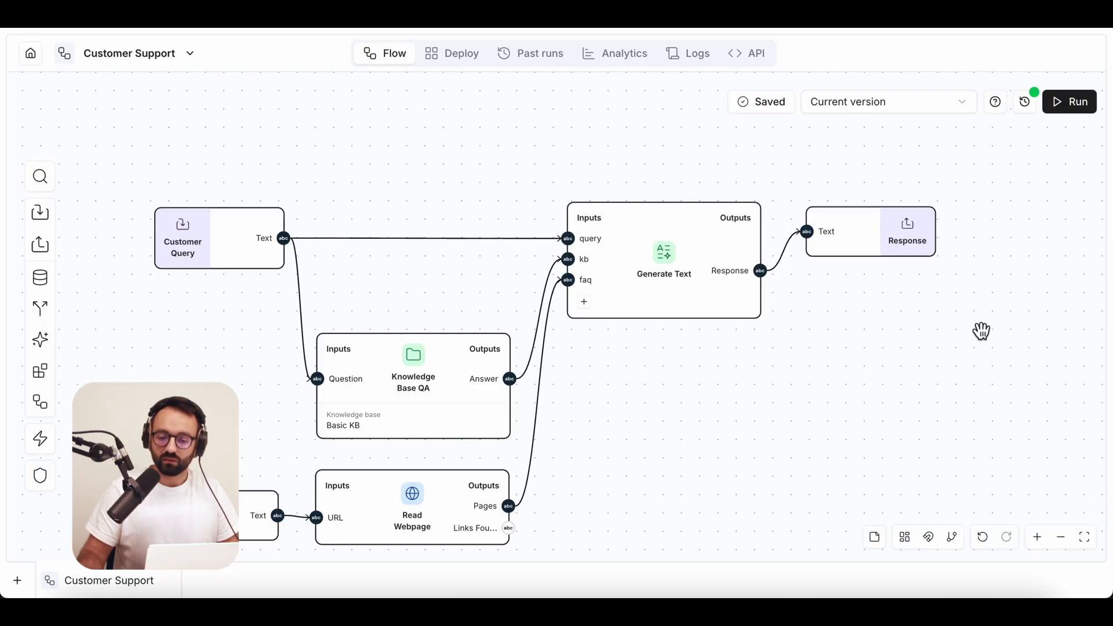
# - Run the flow with the customer query "Do you have a support email address I can contact you through?"
pyautogui.click(1070, 106)
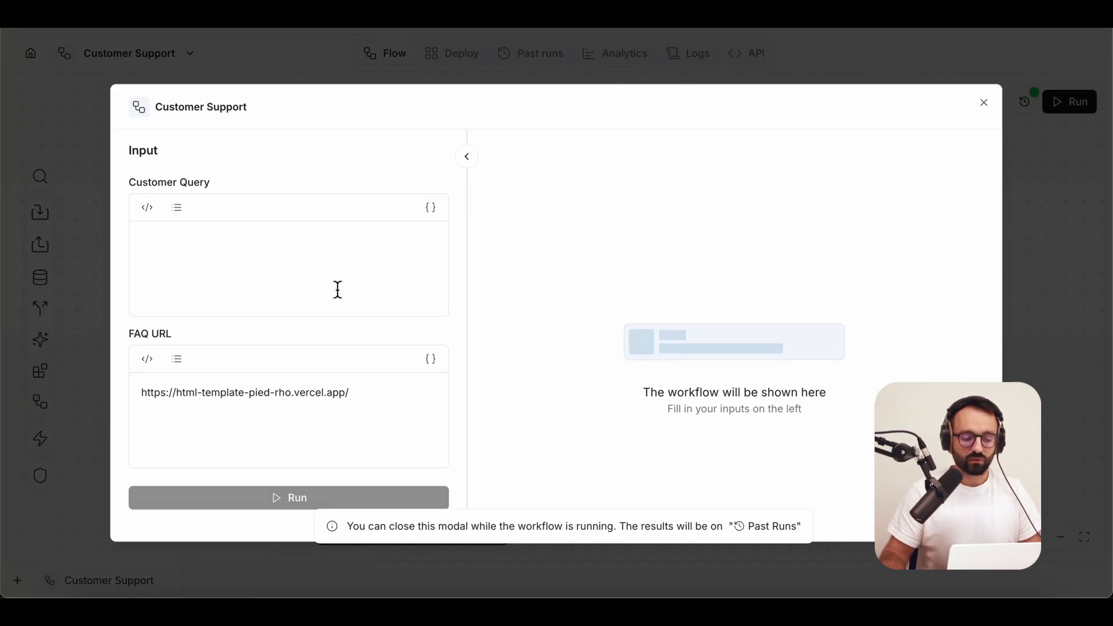
pyautogui.click(346, 270)
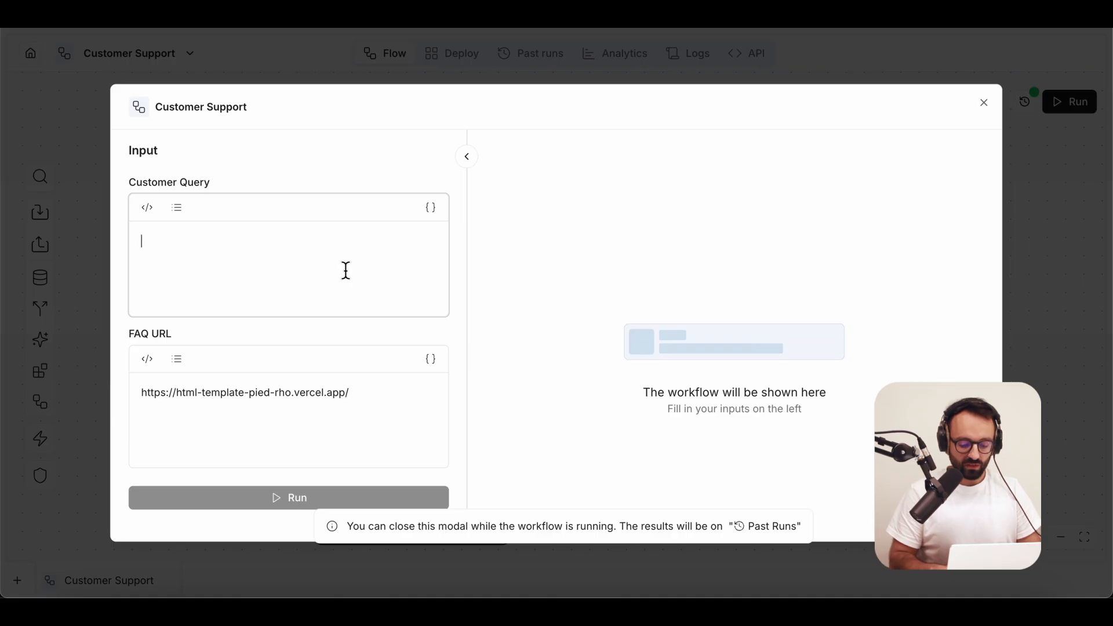
pyautogui.write('Do ')
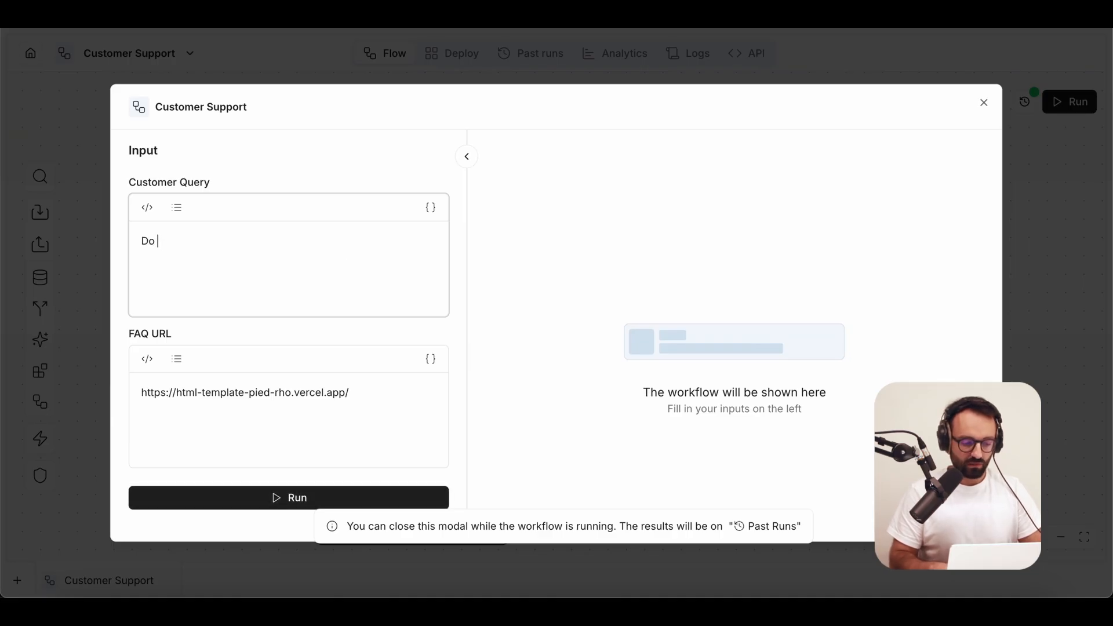
pyautogui.write('you have a support email address I can contact you through?')
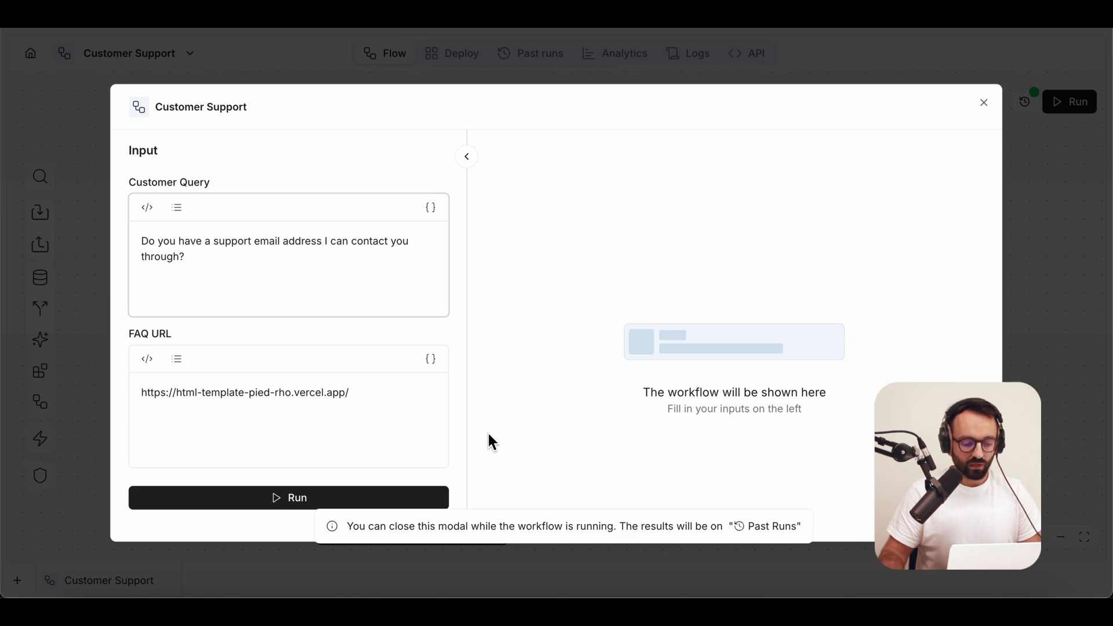
pyautogui.click(430, 497)
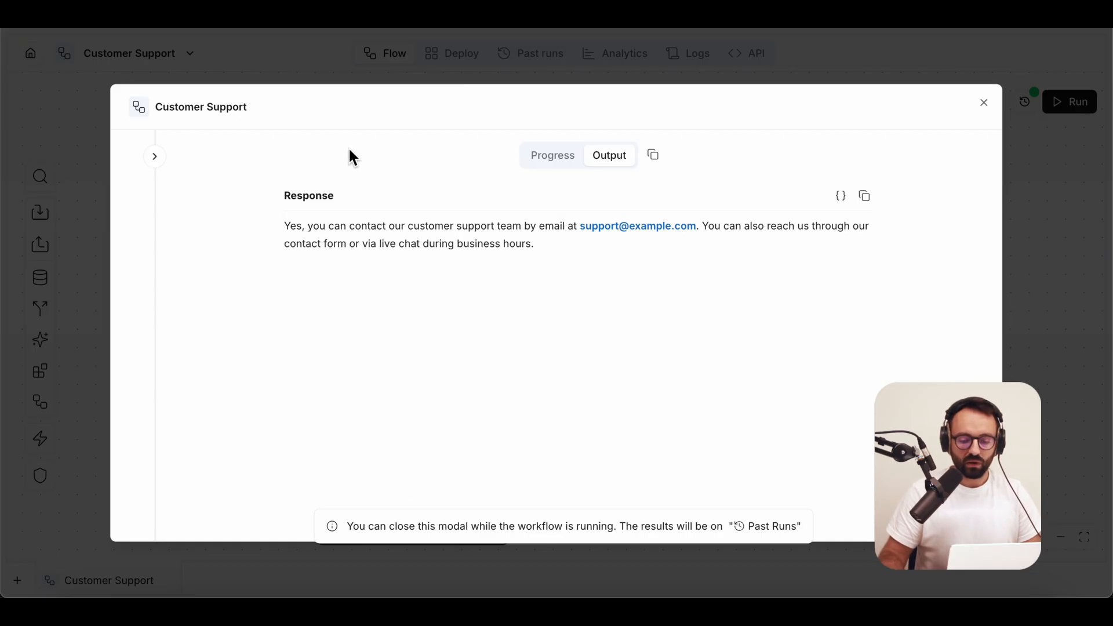
# - Examine the run's progress details for the Knowledge Base QA answer, the Generate Text result and its query, kb and faq inputs
pyautogui.click(532, 165)
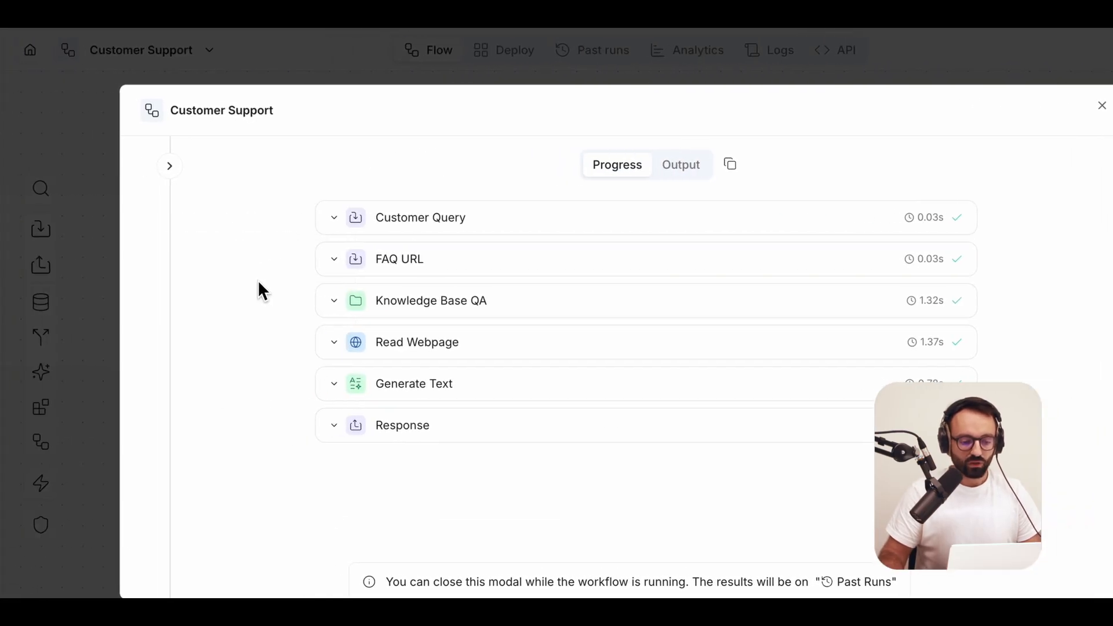
pyautogui.click(335, 300)
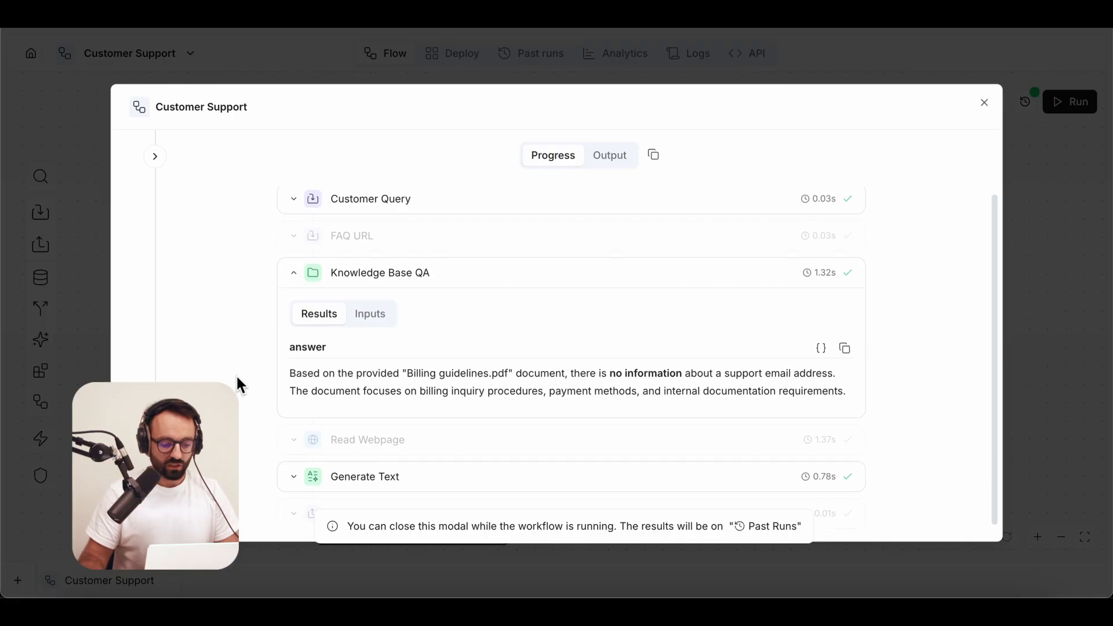
pyautogui.click(293, 478)
pyautogui.scroll(-3, 219, 400)
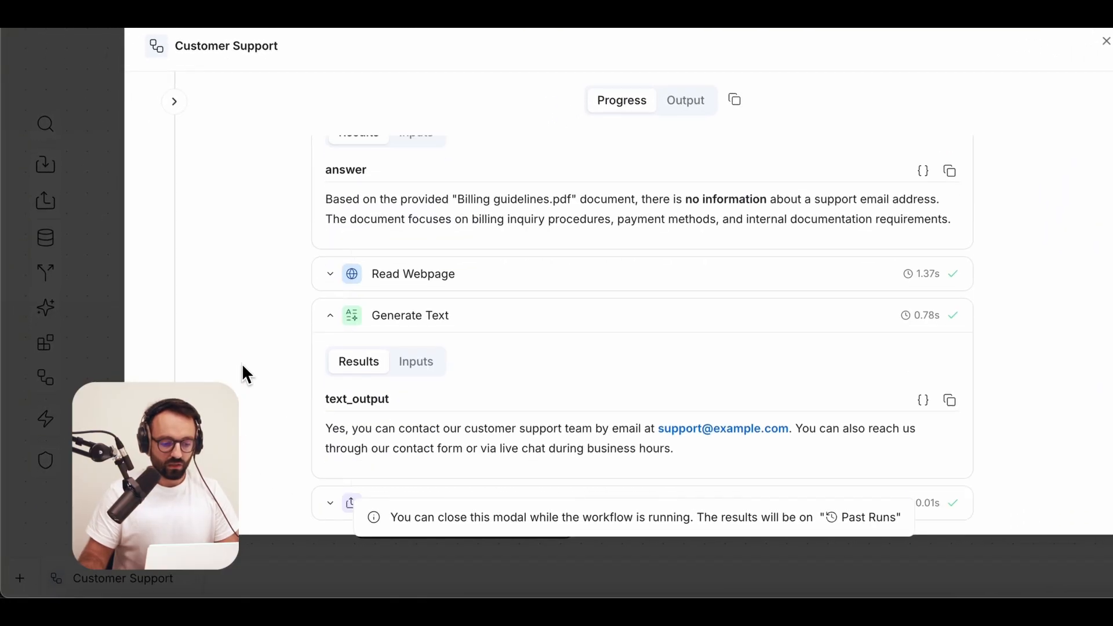
pyautogui.click(417, 362)
pyautogui.scroll(-1, 280, 380)
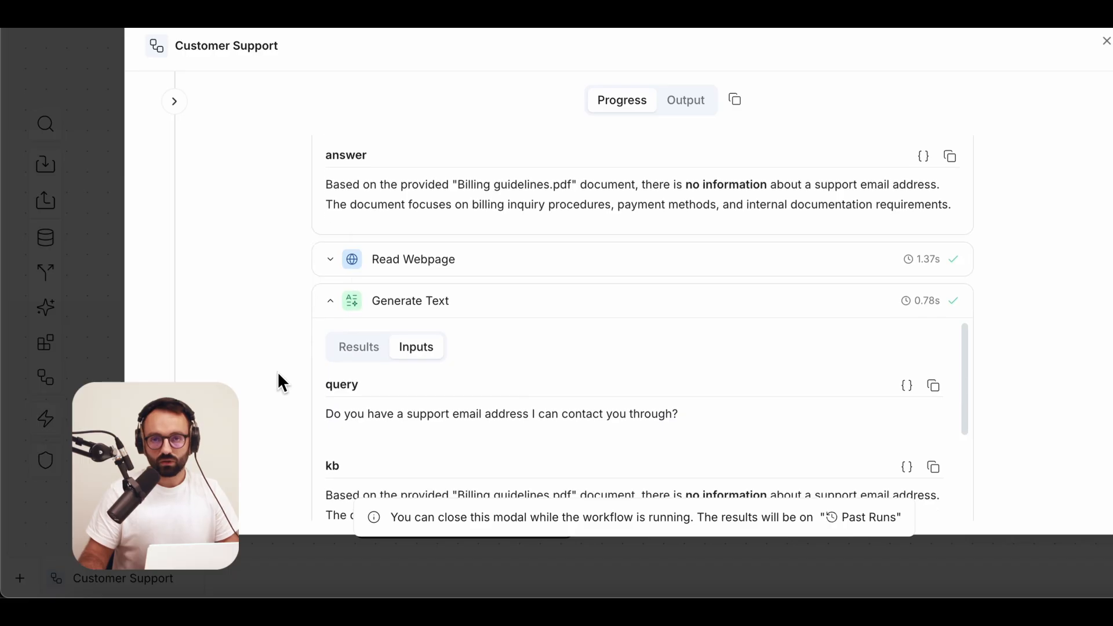
pyautogui.scroll(-2, 472, 370)
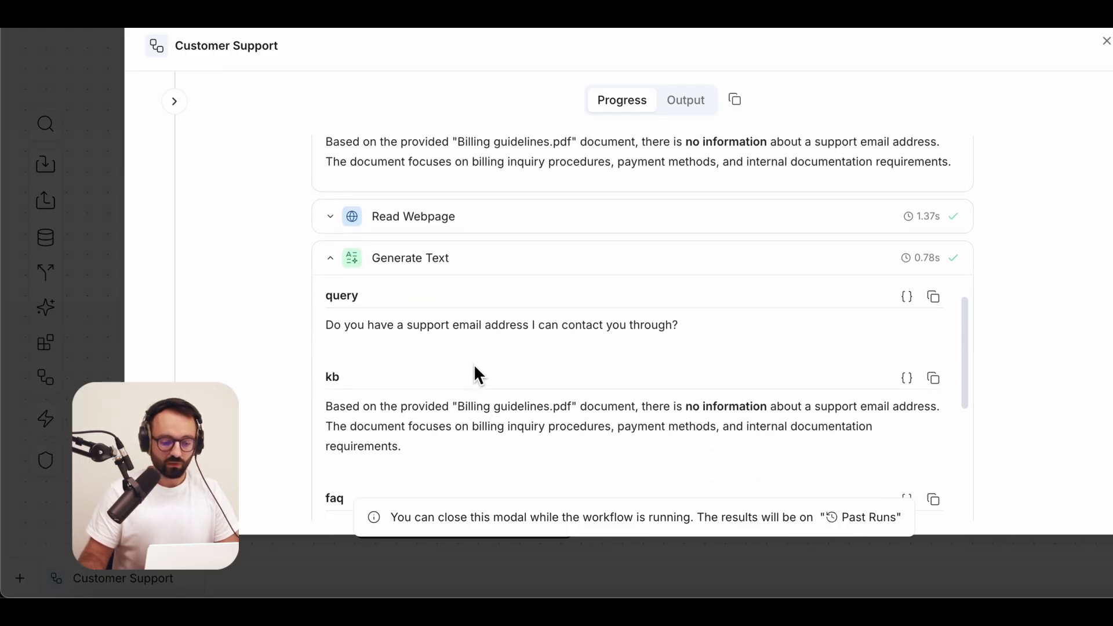
pyautogui.scroll(-5, 482, 366)
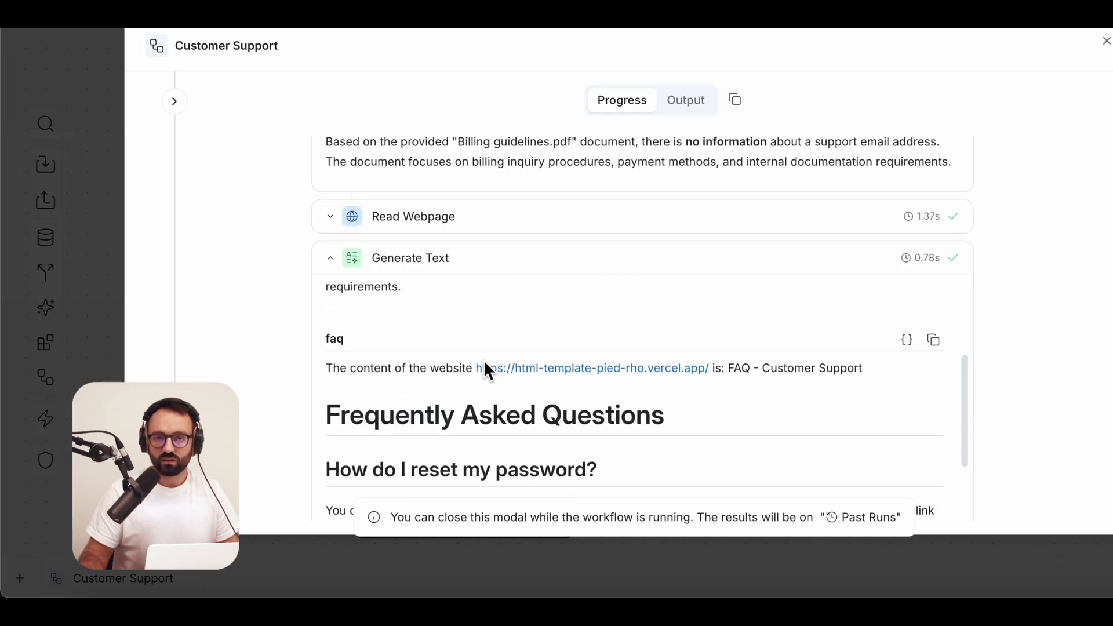